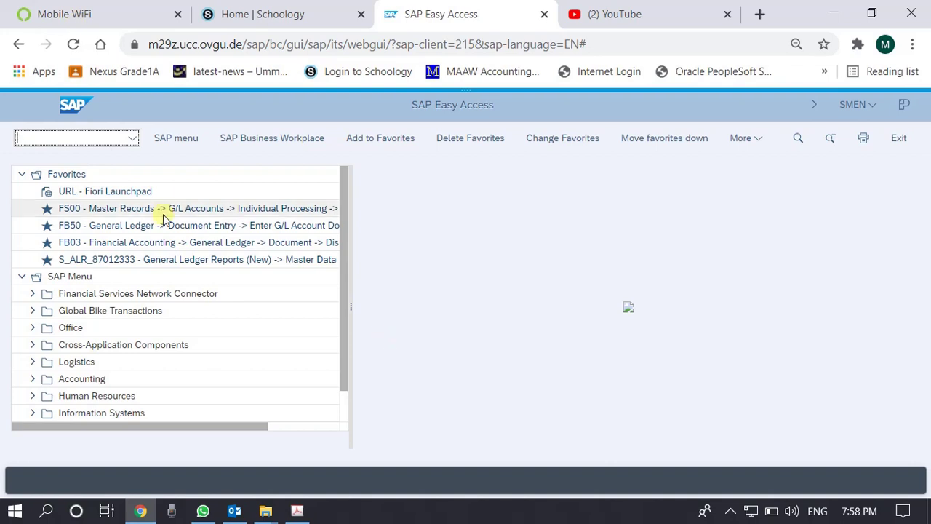
pyautogui.click(98, 138)
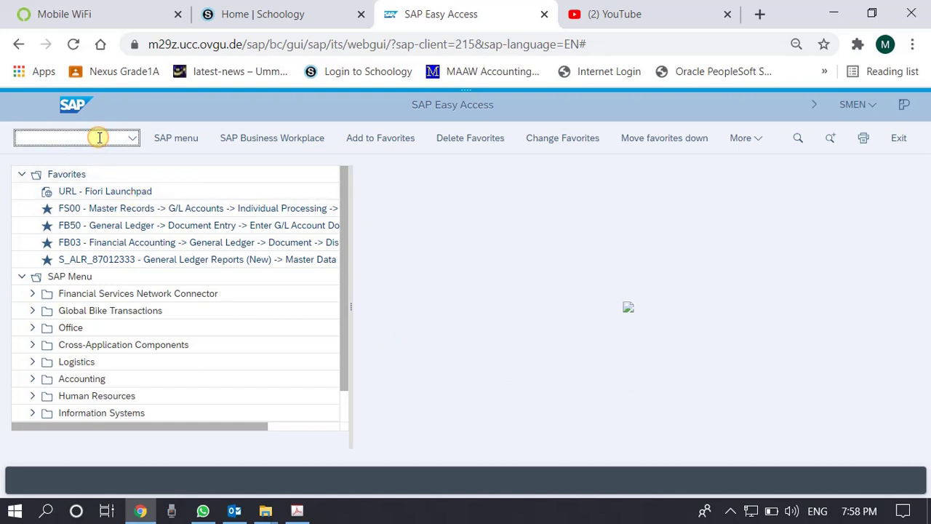
pyautogui.write('me23n')
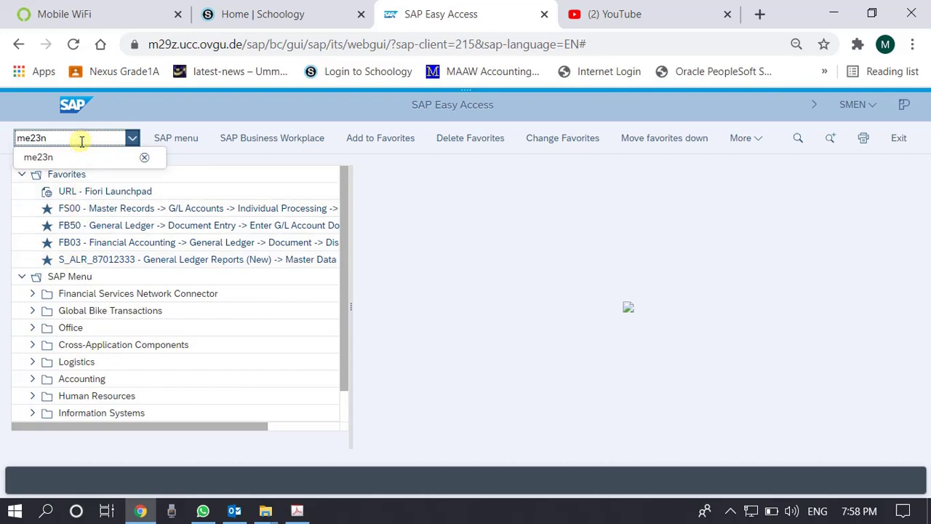
pyautogui.press('Return')
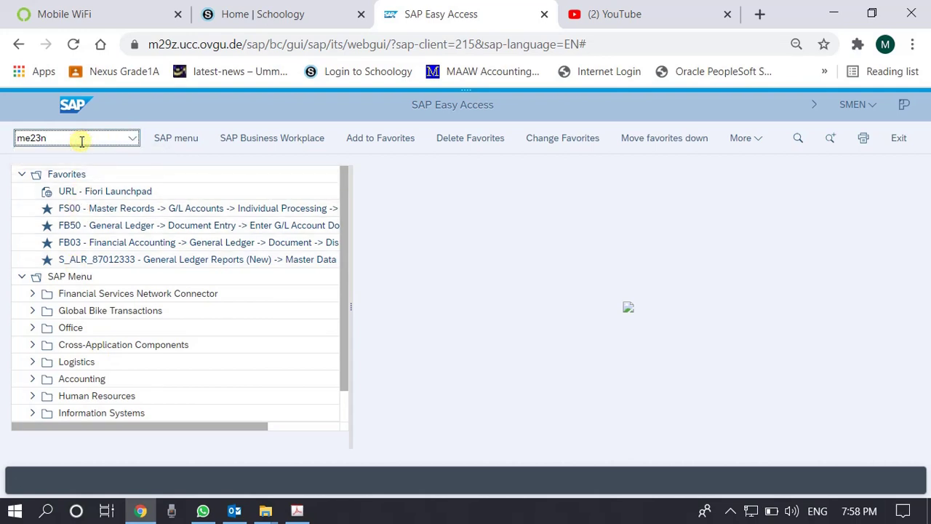
pyautogui.press('Return')
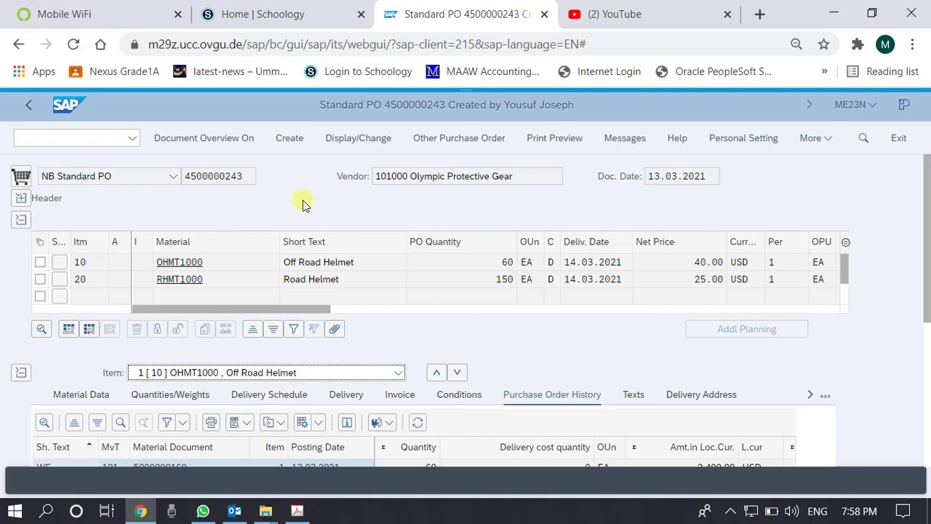
pyautogui.click(471, 143)
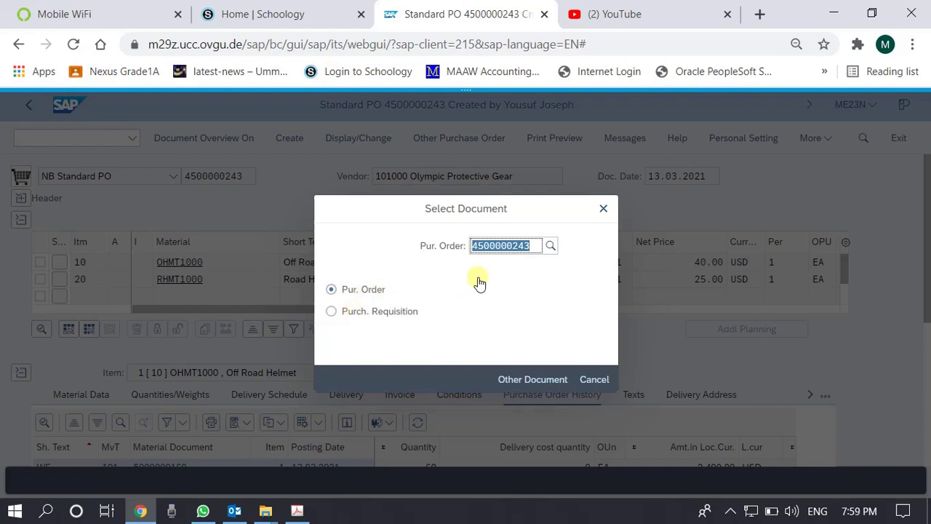
pyautogui.click(536, 248)
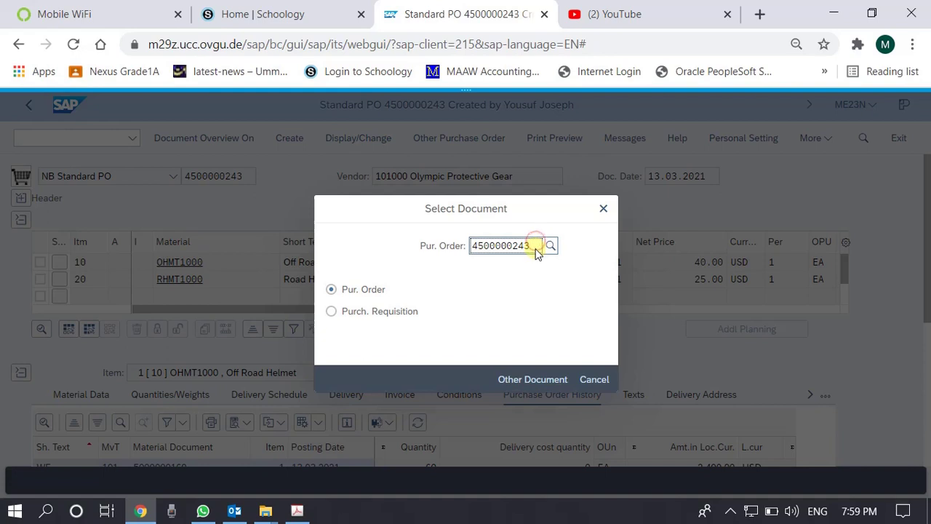
pyautogui.press('BackSpace')
pyautogui.write('0')
pyautogui.press('Return')
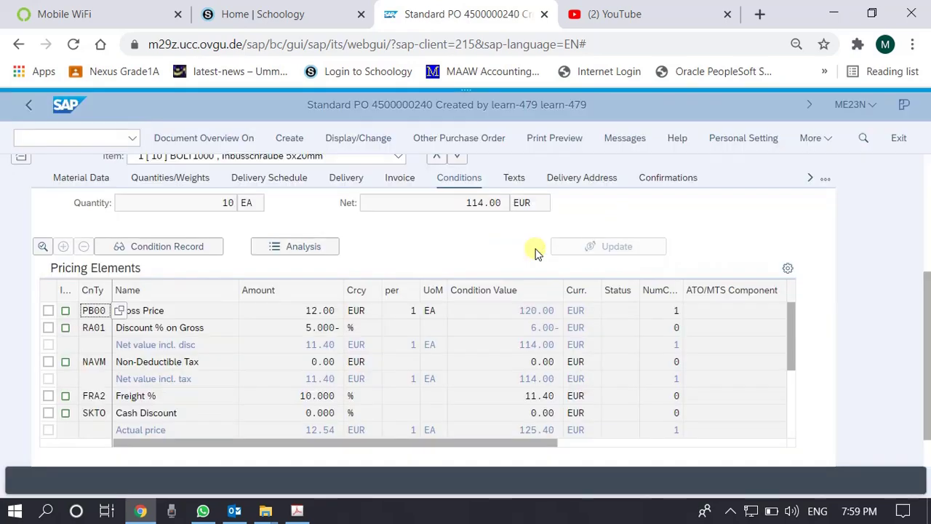
# Step: Scroll through item 10's pricing conditions, then collapse the Item Overview and Item Detail sections
pyautogui.moveTo(928, 295); pyautogui.dragTo(927, 175)
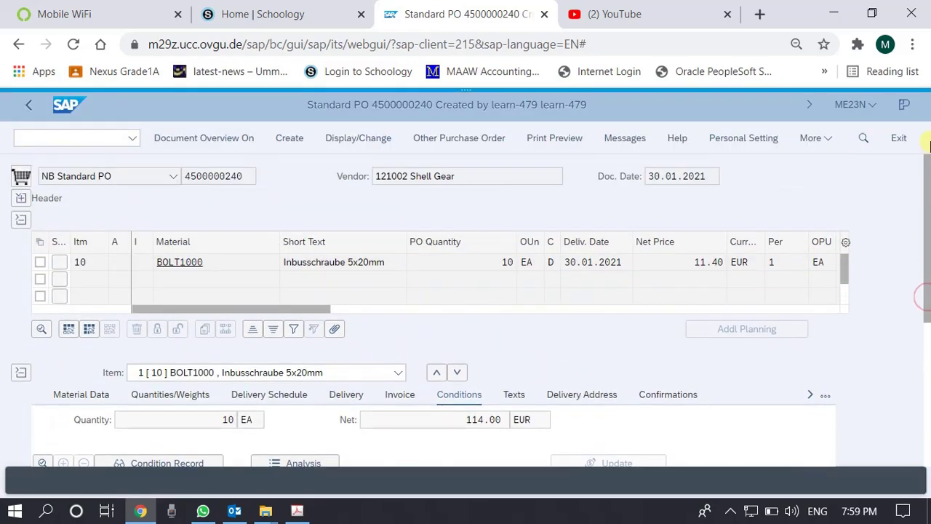
pyautogui.click(22, 222)
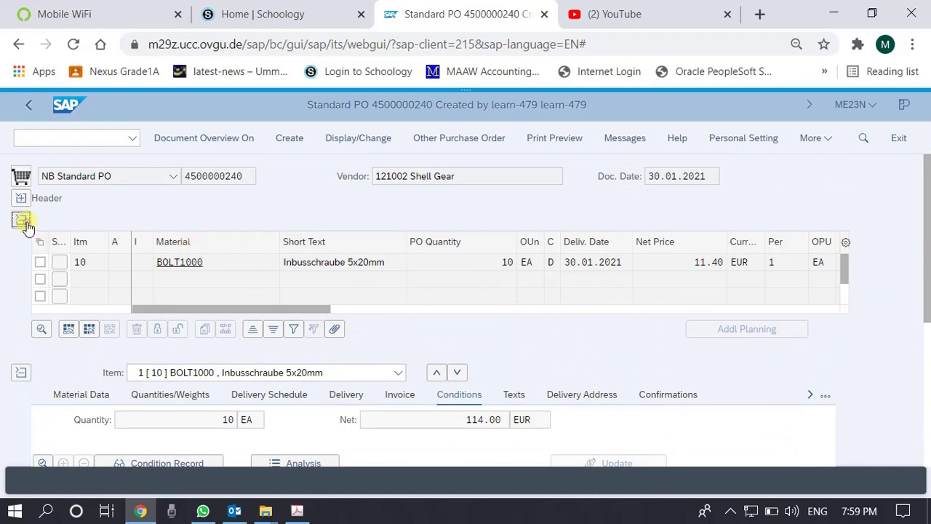
pyautogui.scroll(-4, 16, 257)
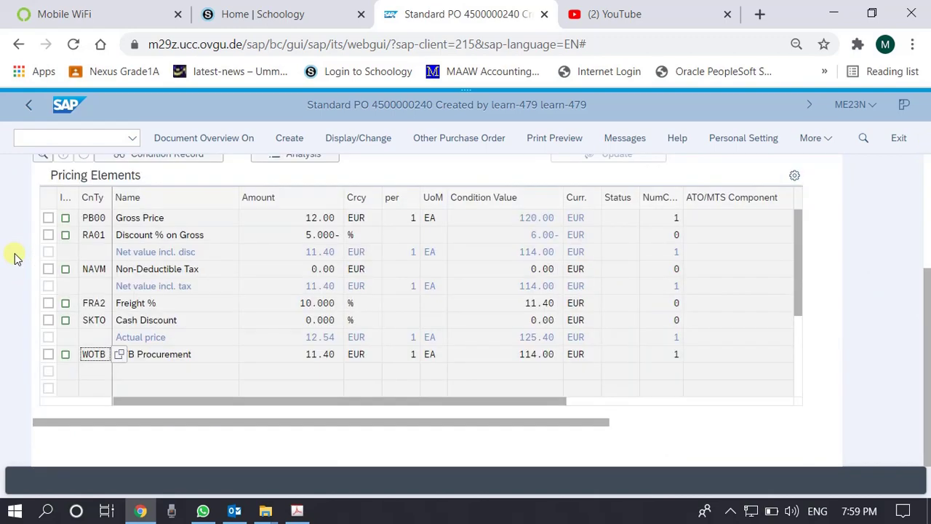
pyautogui.scroll(3, 14, 251)
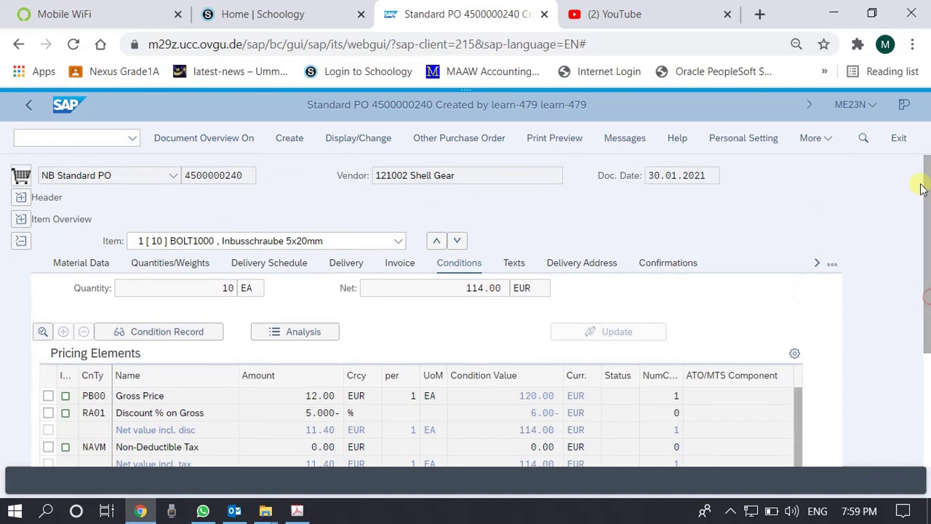
pyautogui.click(20, 241)
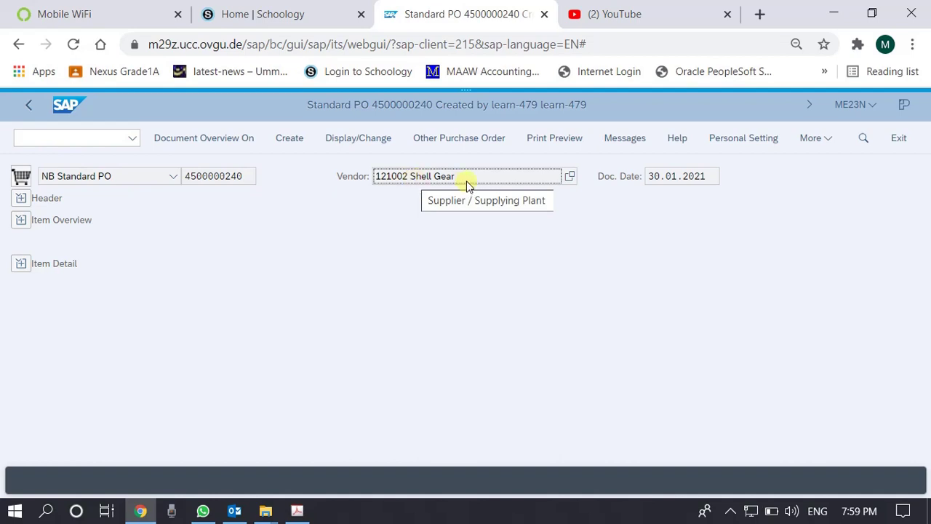
# Step: Expand the header and view Org. Data: purchasing org DE00, group 001, company code DE00
pyautogui.click(21, 199)
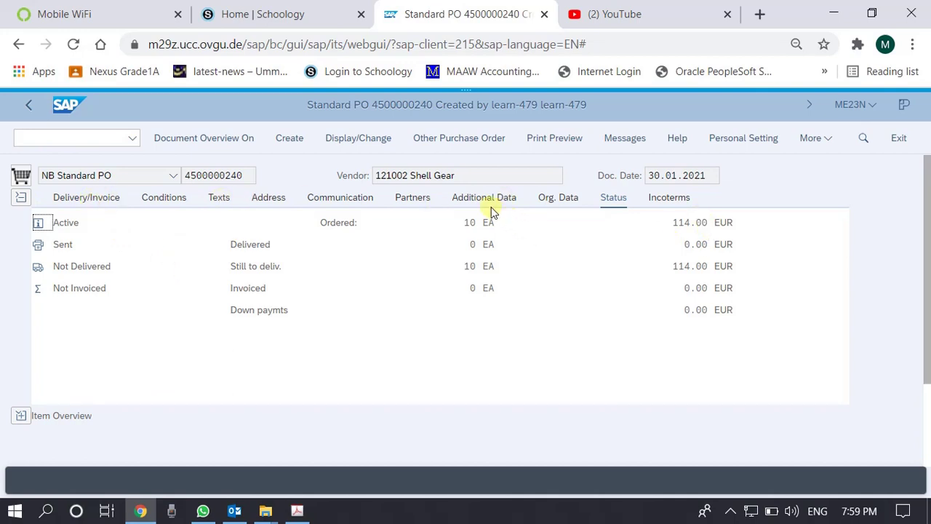
pyautogui.click(559, 200)
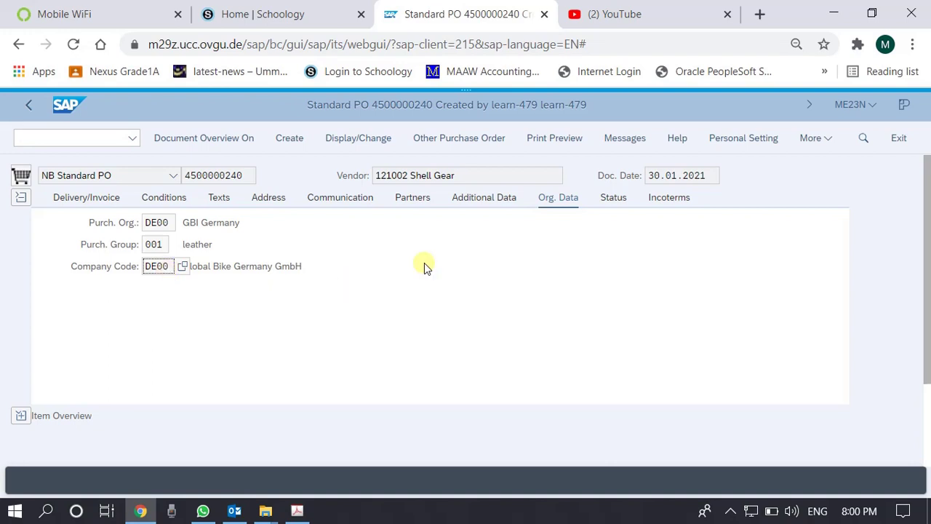
# Step: Review the header Status (Active, Sent, Not Delivered, Not Invoiced), then collapse the header
pyautogui.click(614, 201)
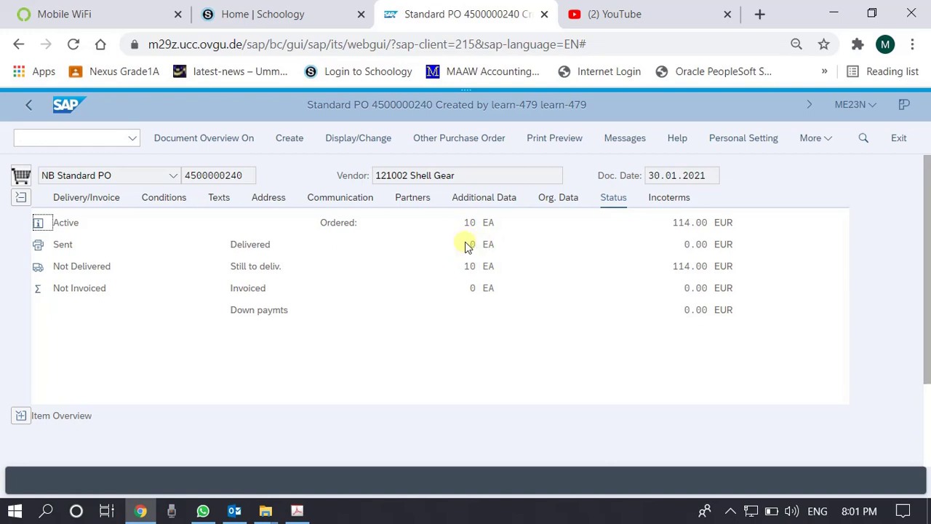
pyautogui.moveTo(469, 243)
pyautogui.moveTo(473, 292)
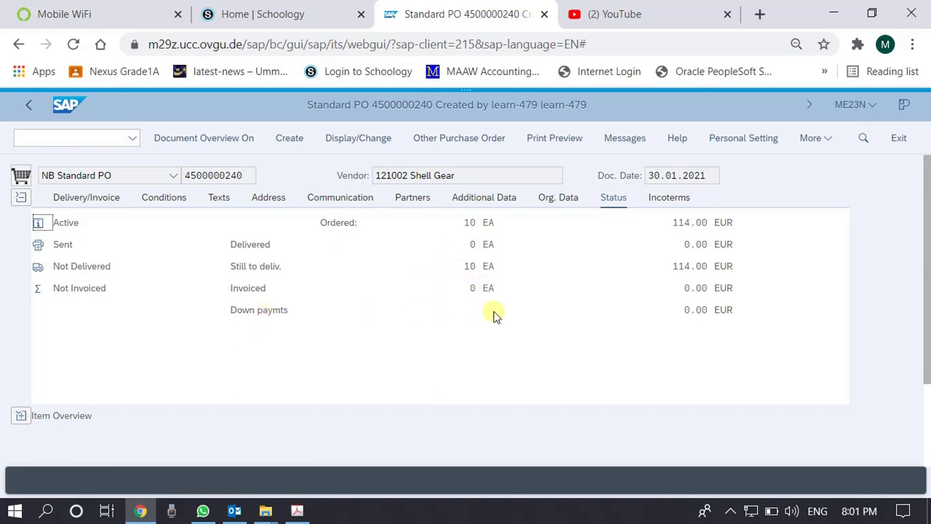
pyautogui.click(20, 204)
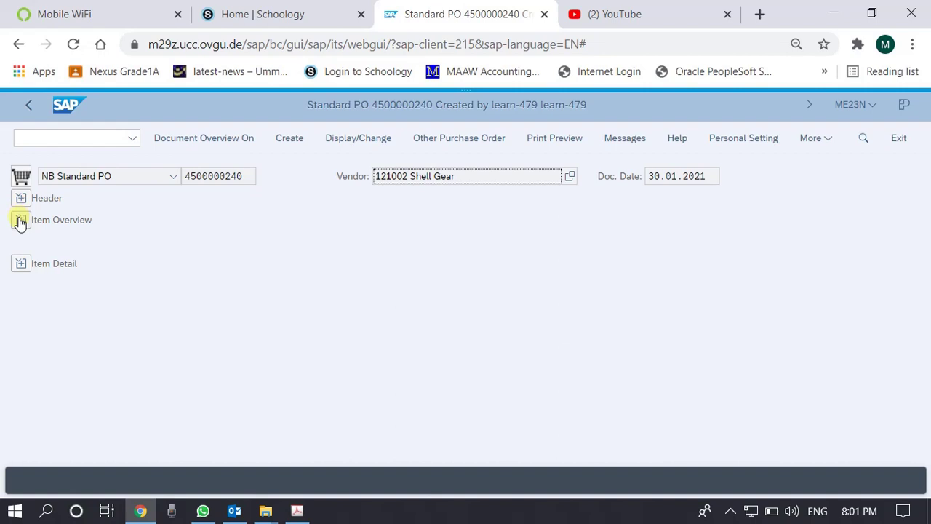
# Step: Expand the item overview and check item 10's quantity, 10 EA, and net price, 11.40 EUR
pyautogui.click(21, 222)
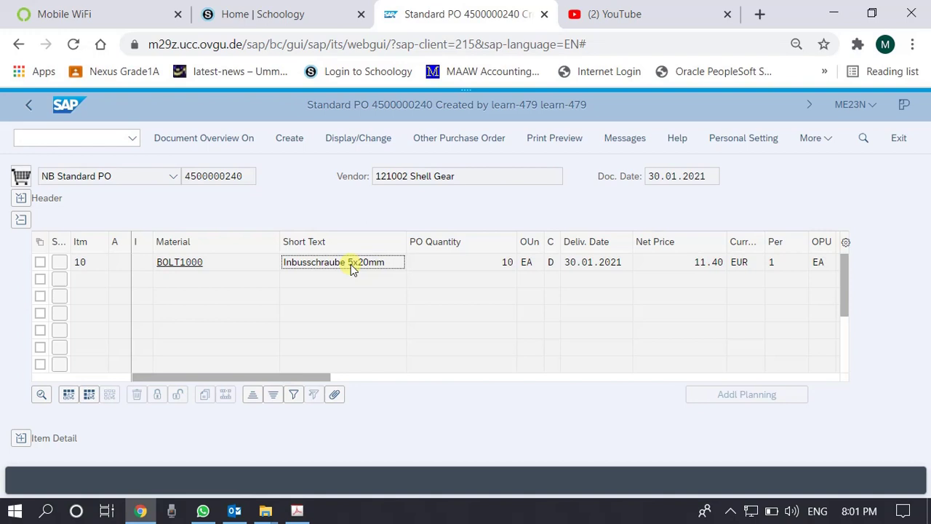
pyautogui.click(509, 262)
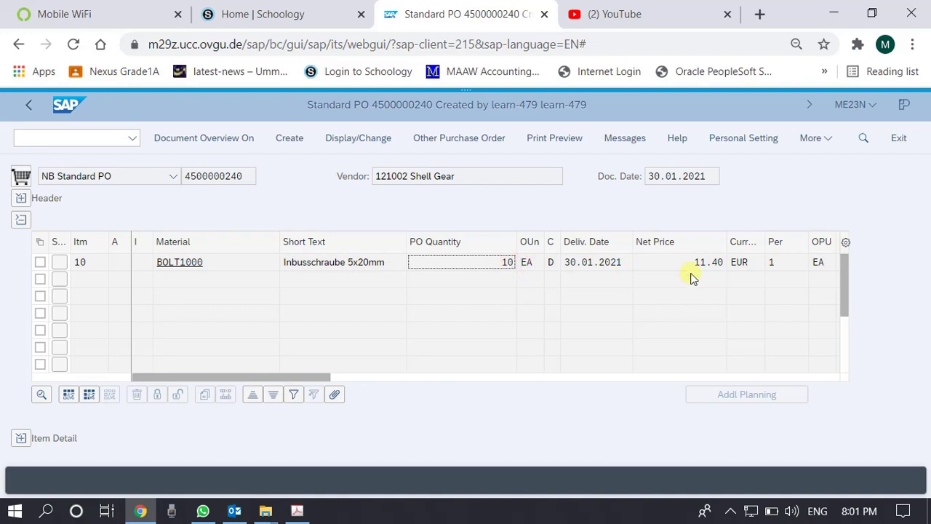
pyautogui.click(713, 263)
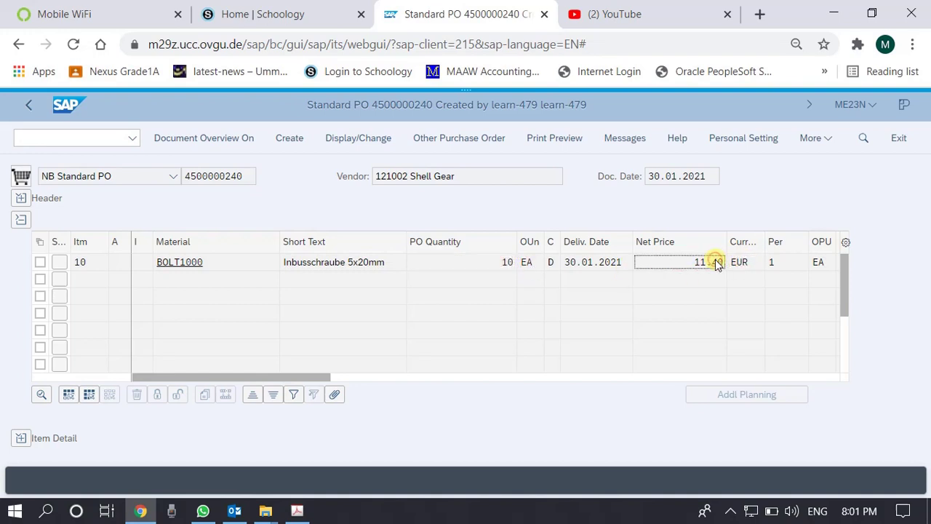
pyautogui.click(509, 264)
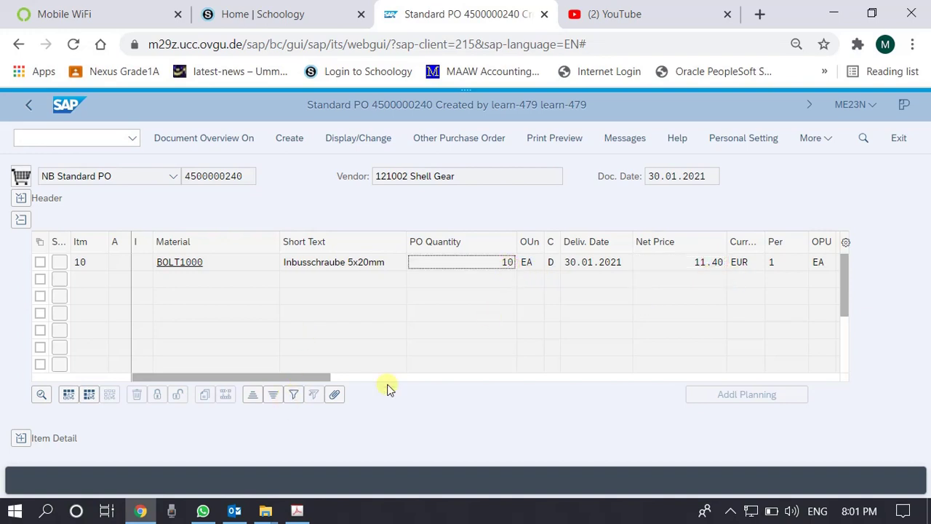
pyautogui.moveTo(329, 379); pyautogui.dragTo(462, 382)
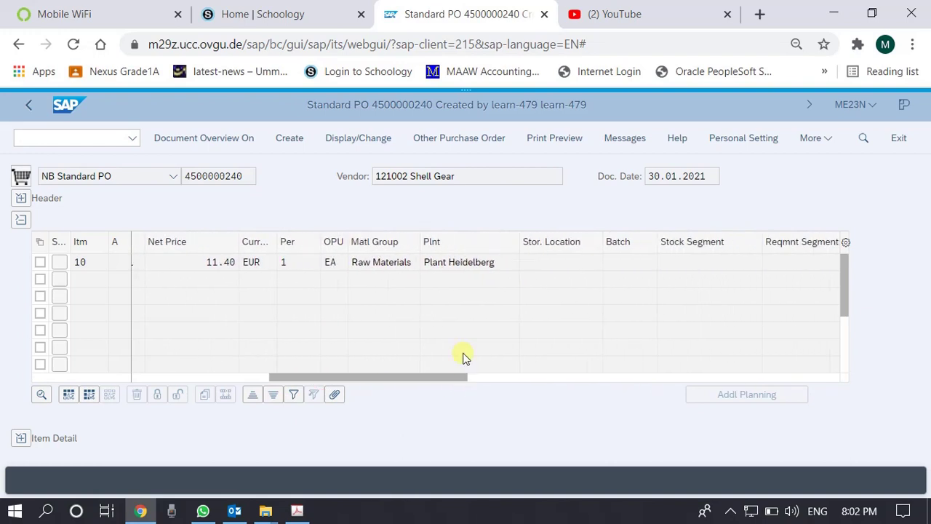
pyautogui.click(481, 266)
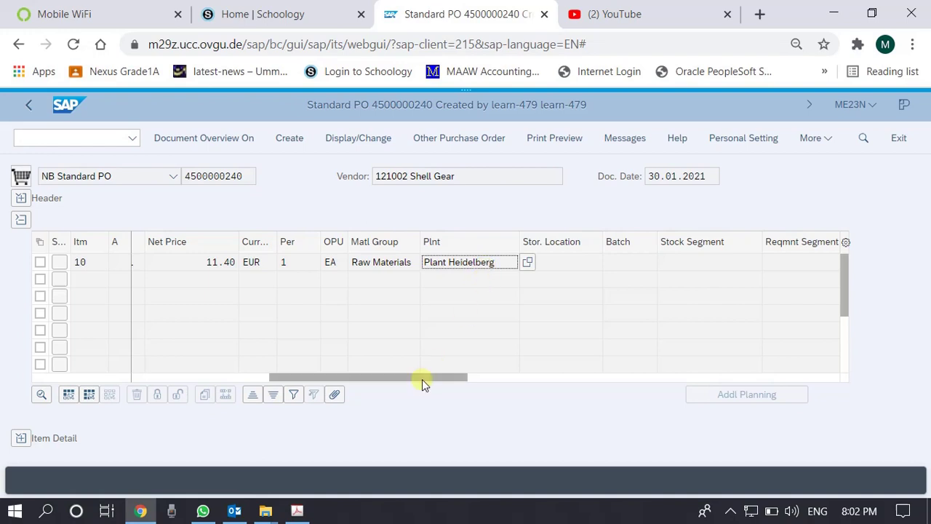
pyautogui.moveTo(422, 378); pyautogui.dragTo(611, 382)
pyautogui.click(530, 264)
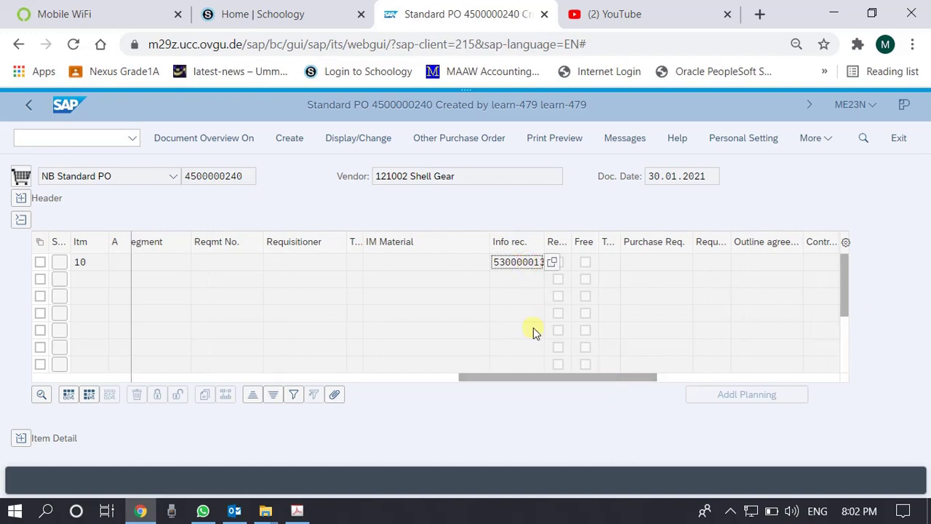
pyautogui.moveTo(544, 377); pyautogui.dragTo(675, 380)
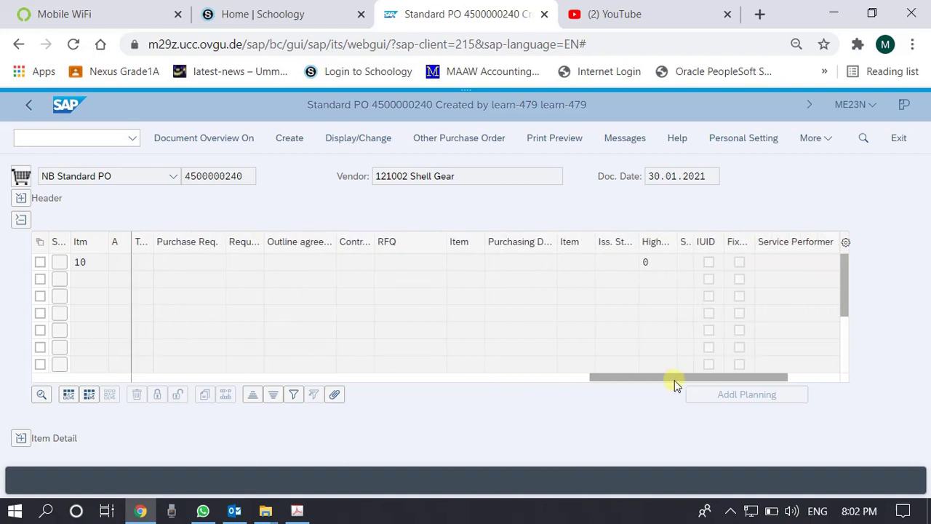
pyautogui.click(197, 261)
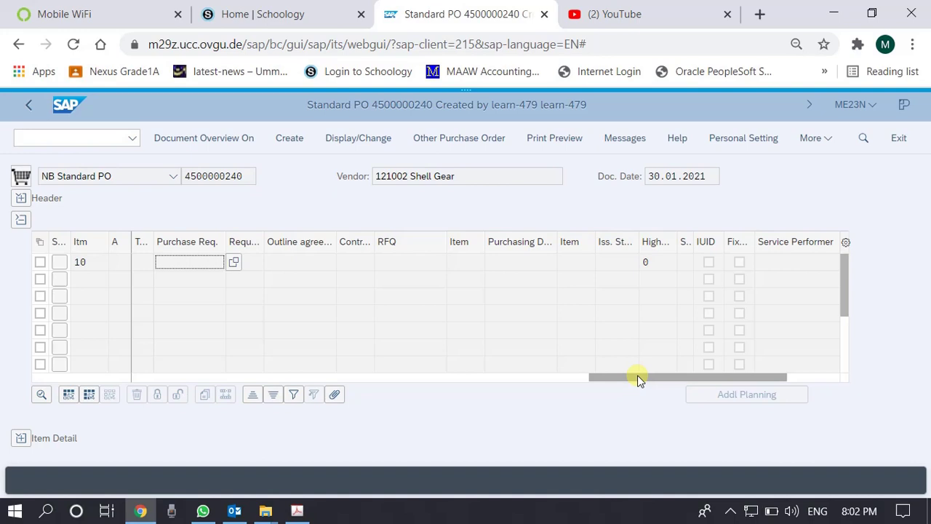
pyautogui.moveTo(638, 379); pyautogui.dragTo(156, 378)
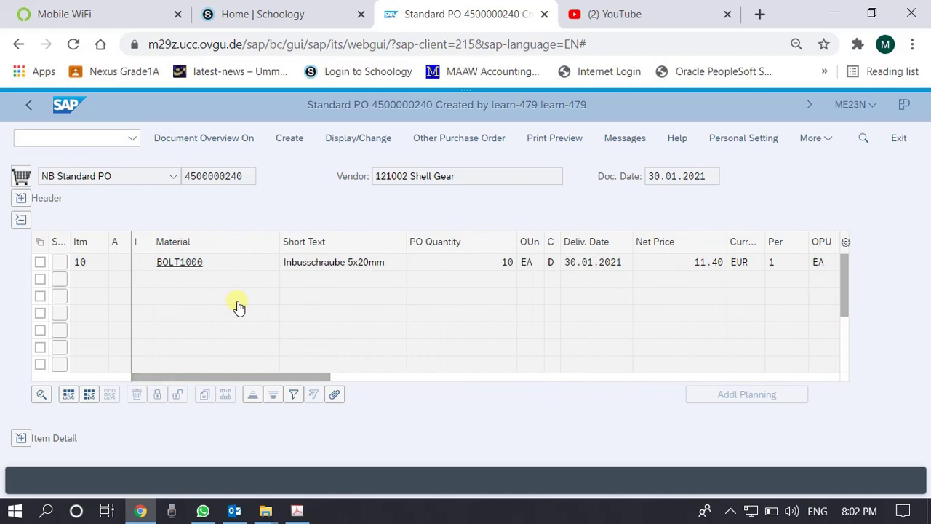
pyautogui.click(21, 221)
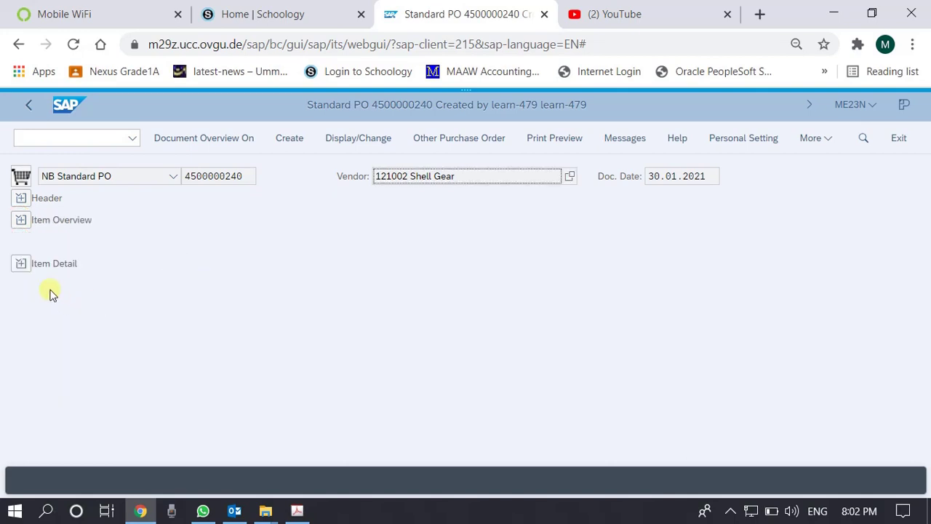
pyautogui.click(21, 266)
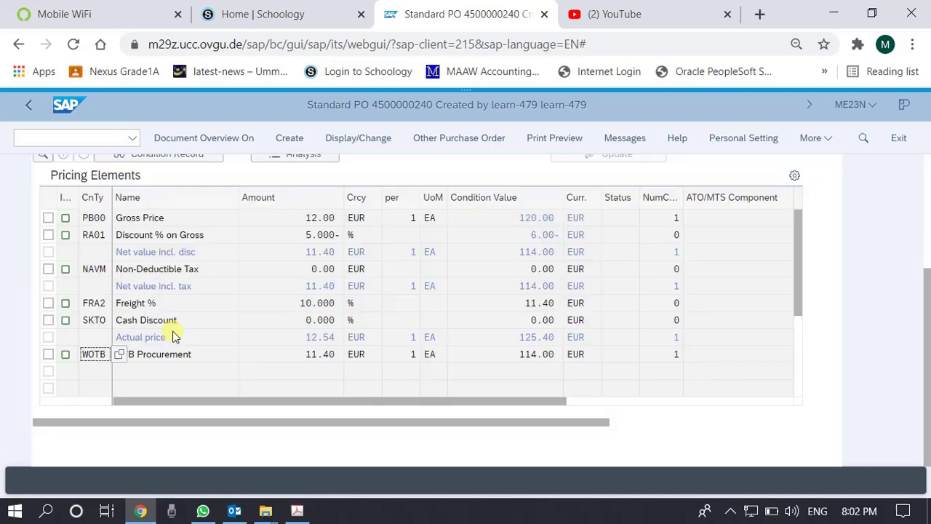
pyautogui.moveTo(928, 323); pyautogui.dragTo(930, 225)
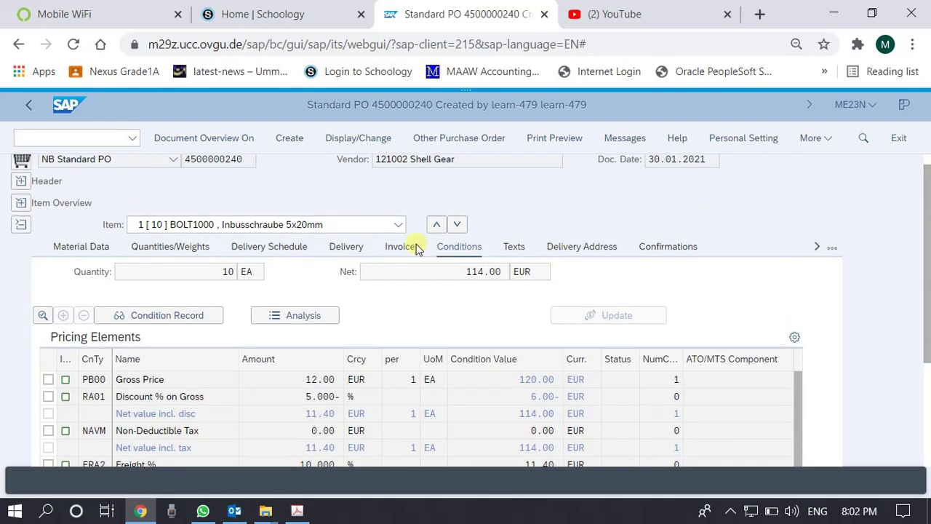
pyautogui.click(88, 251)
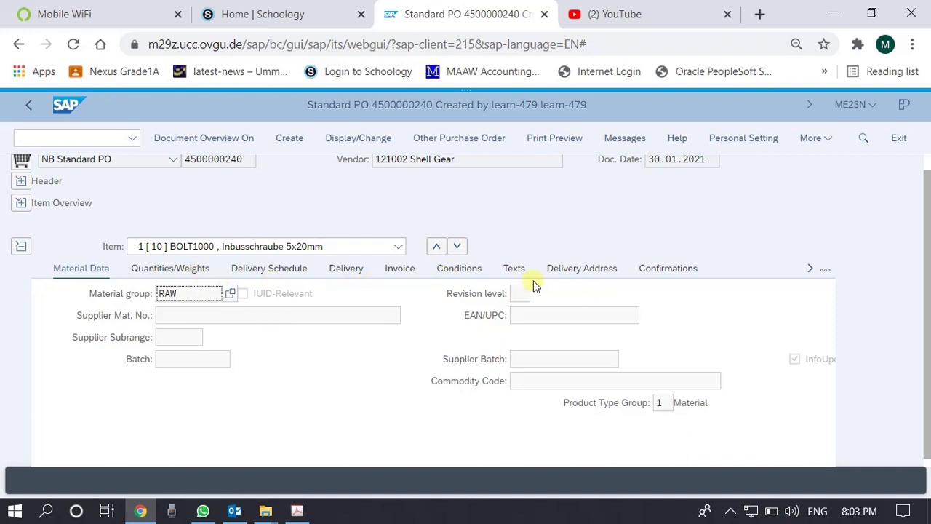
pyautogui.click(462, 270)
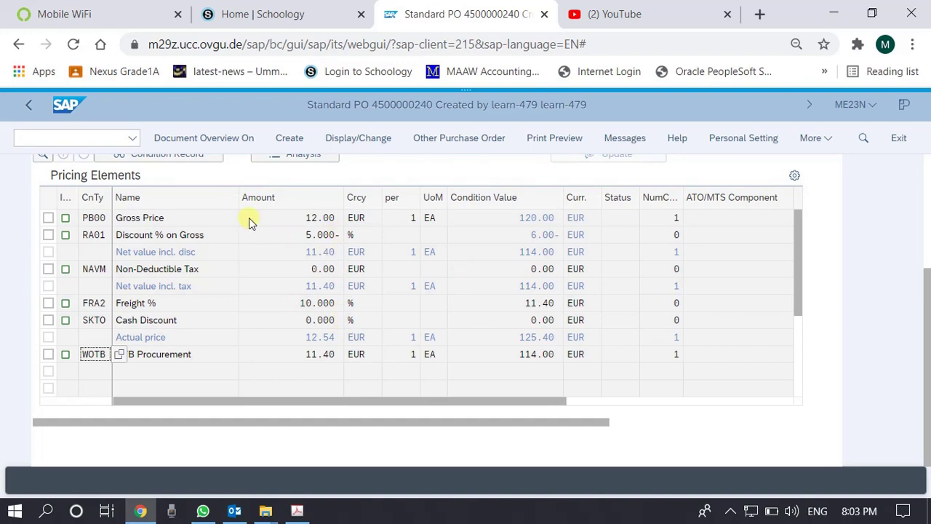
pyautogui.click(322, 218)
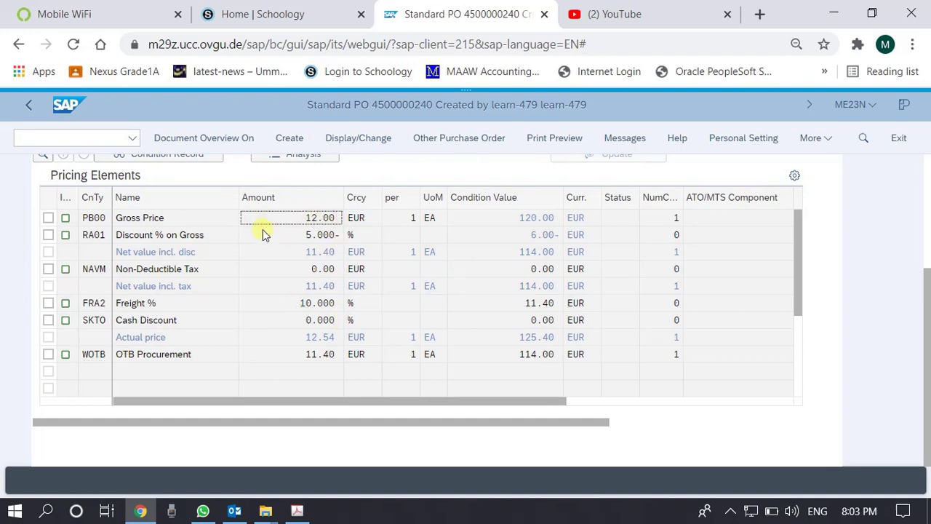
pyautogui.click(318, 238)
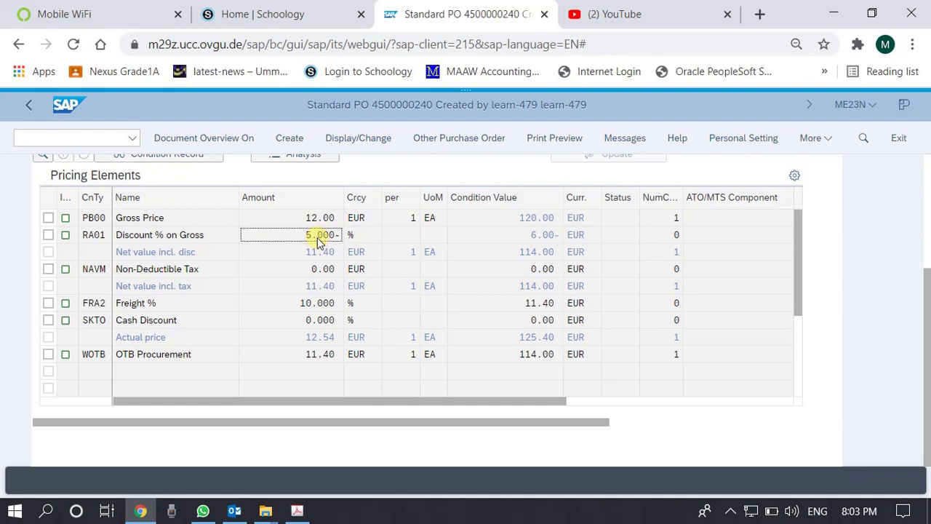
pyautogui.click(331, 257)
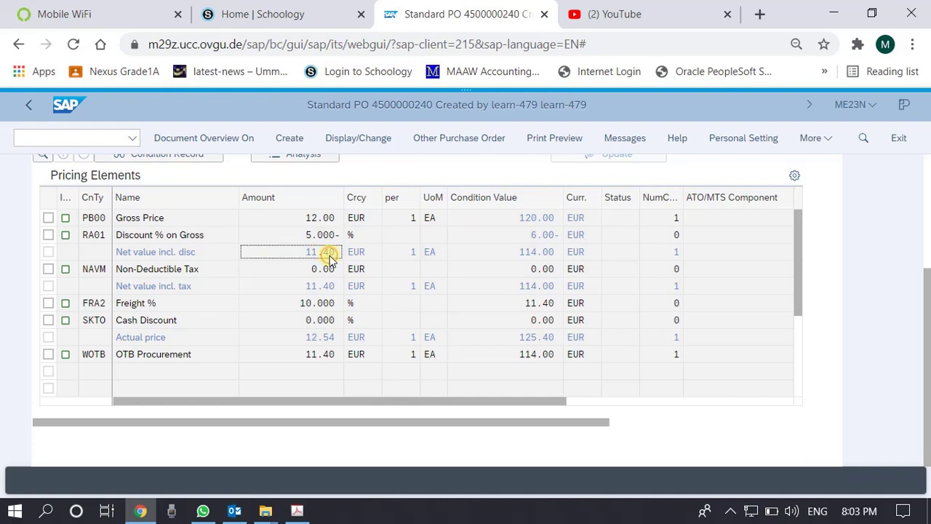
pyautogui.scroll(5, 927, 313)
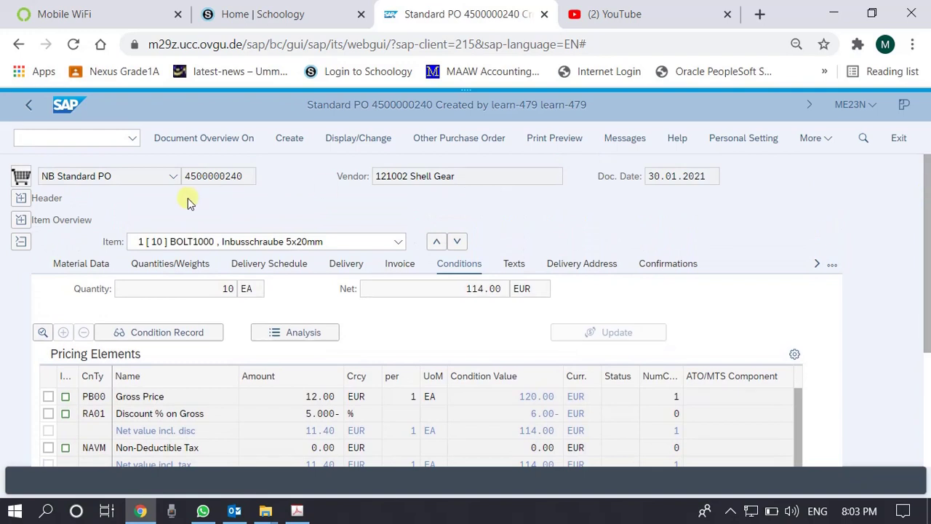
pyautogui.click(20, 220)
pyautogui.scroll(-2, 284, 407)
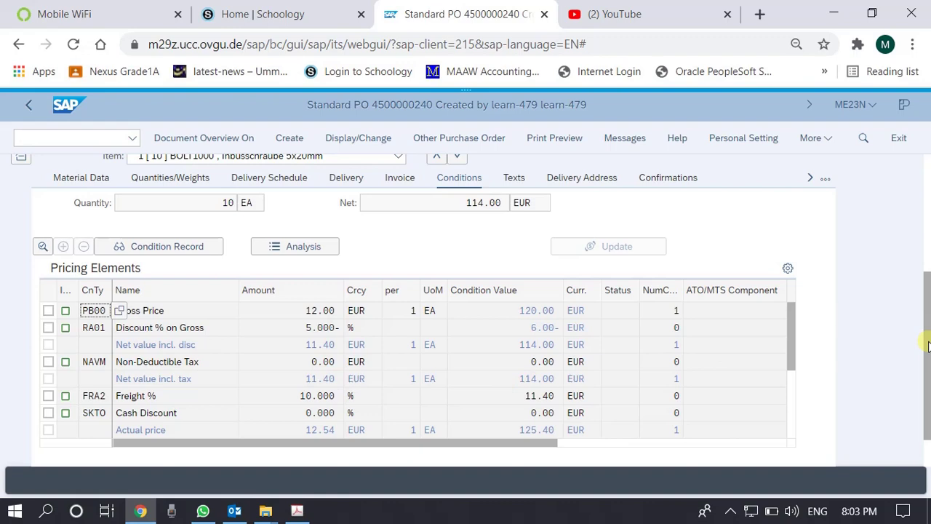
pyautogui.scroll(1, 924, 342)
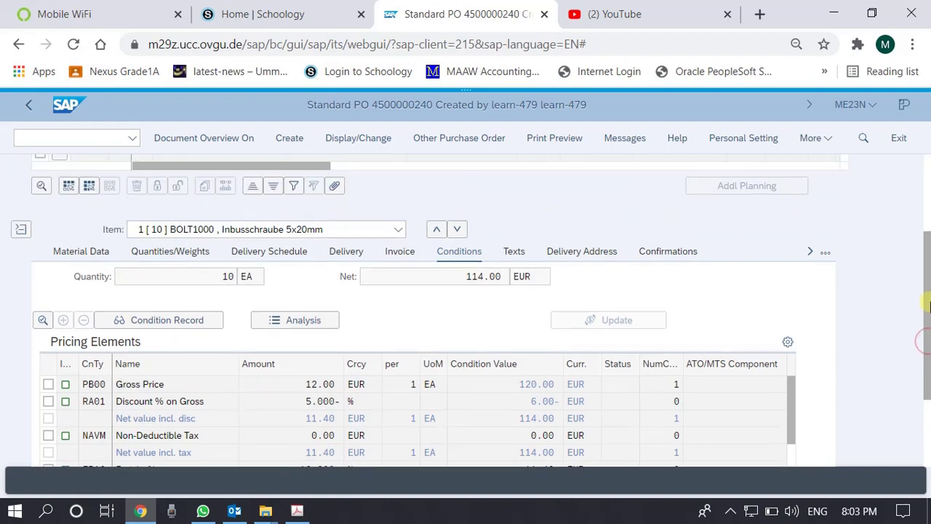
pyautogui.scroll(-2, 924, 342)
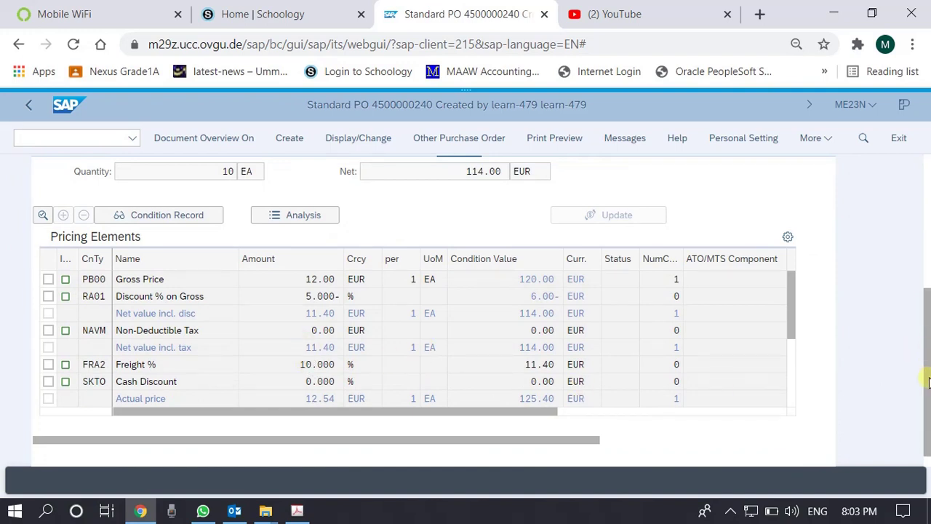
pyautogui.moveTo(929, 381); pyautogui.dragTo(929, 240)
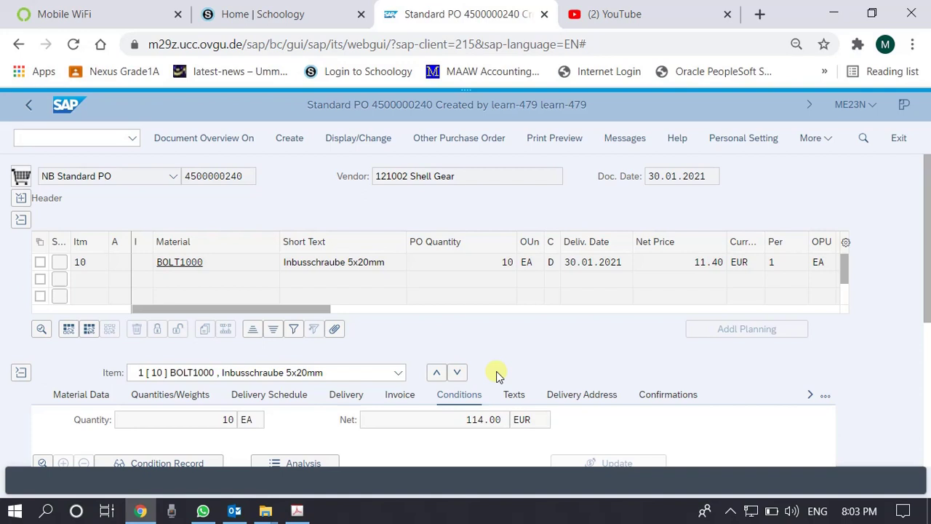
pyautogui.click(731, 509)
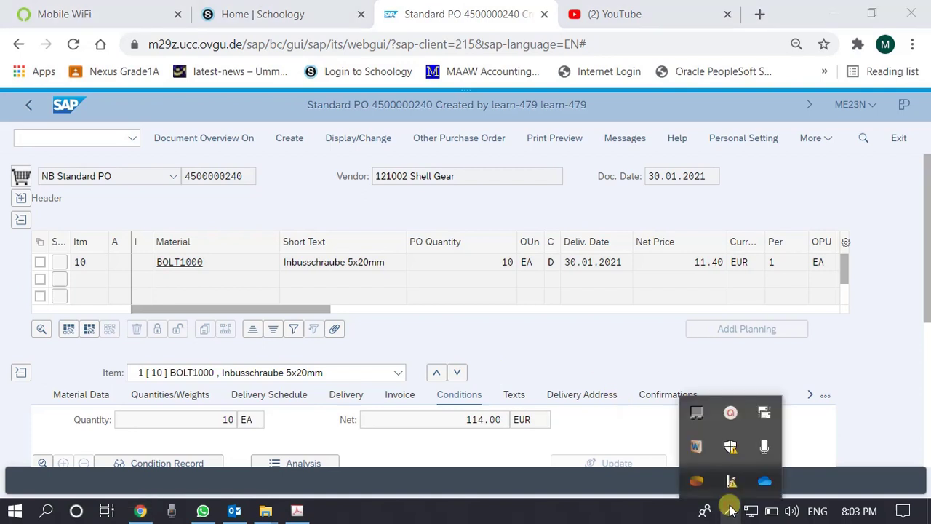
pyautogui.click(740, 413)
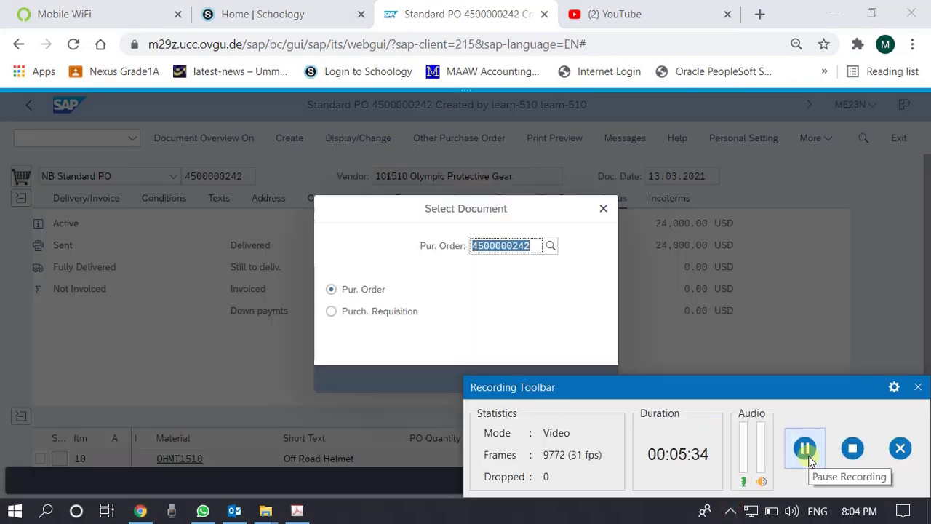
pyautogui.click(537, 247)
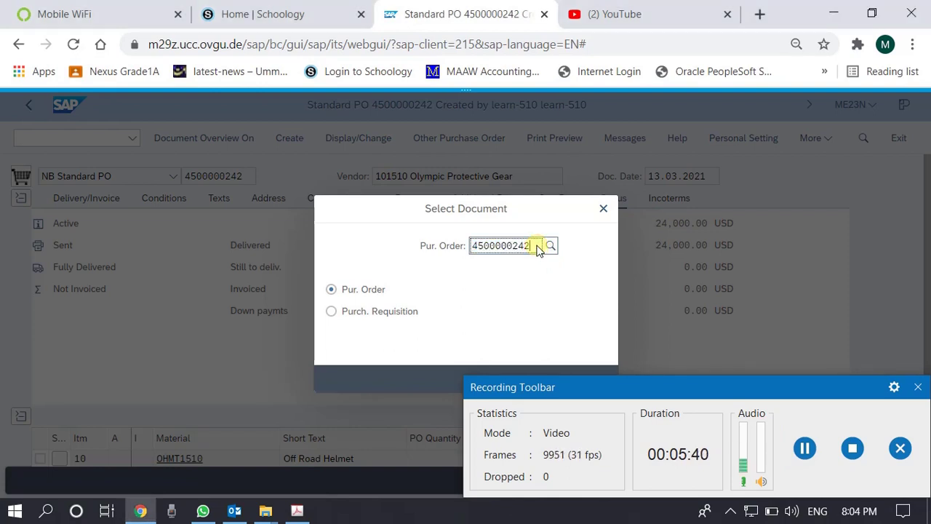
pyautogui.press('Return')
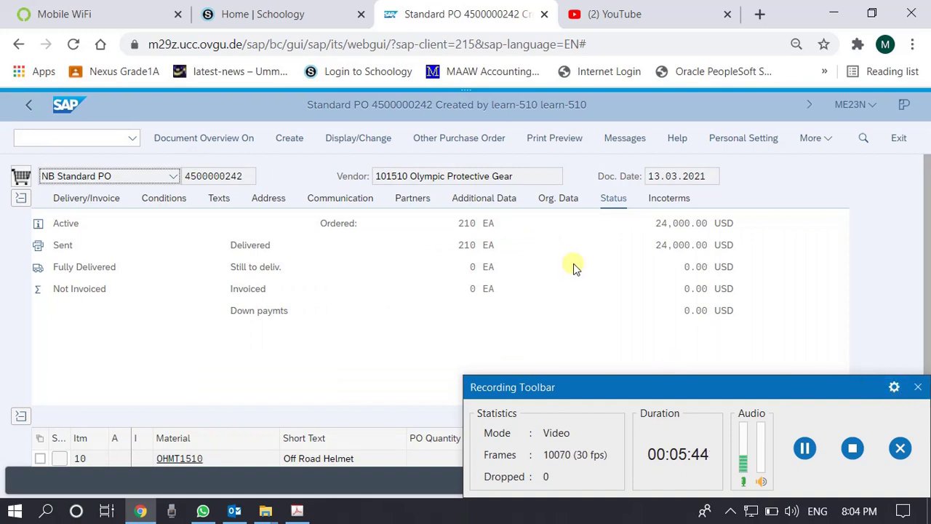
pyautogui.click(918, 387)
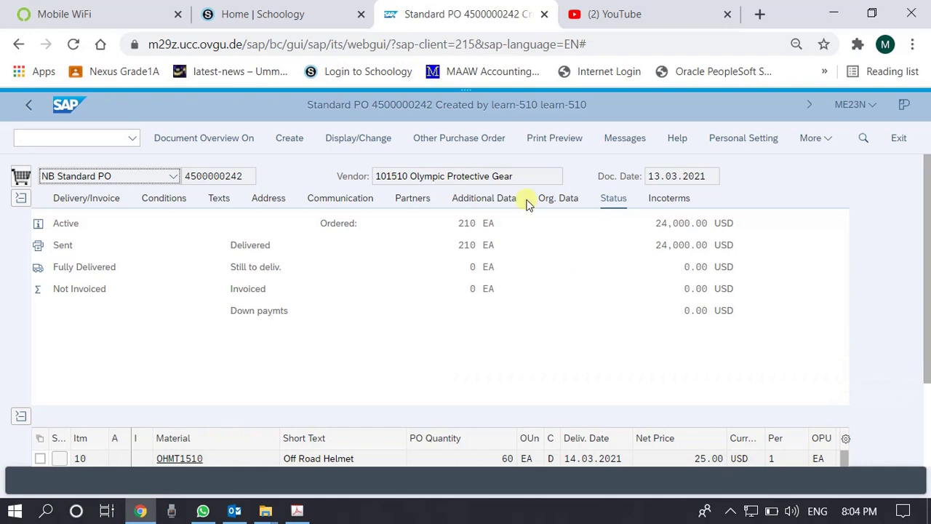
# Step: Check the header's Org. Data (company code, purchasing group) and Status, then collapse the header
pyautogui.click(561, 198)
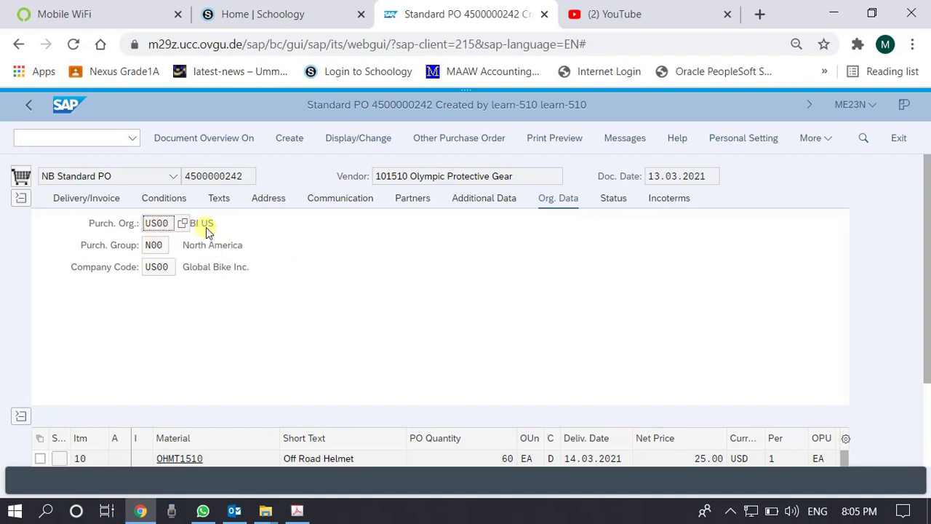
pyautogui.click(161, 271)
pyautogui.click(153, 246)
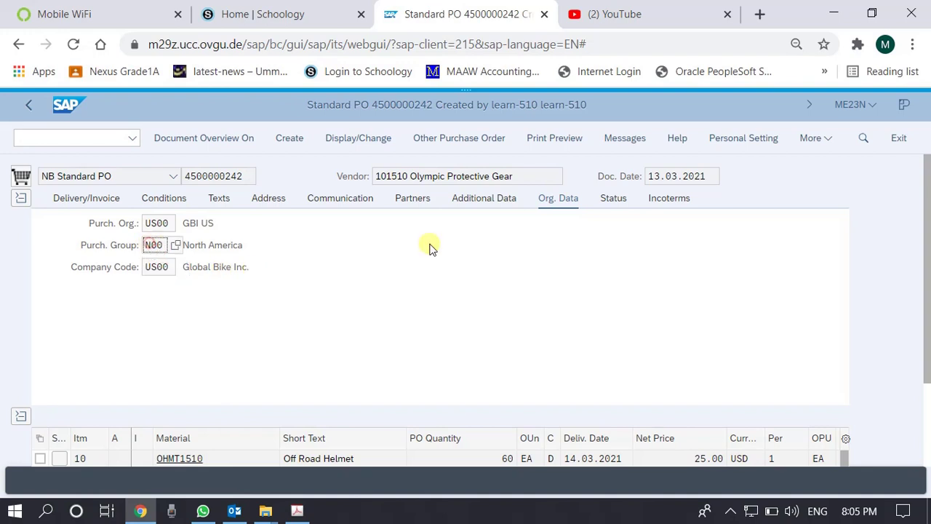
pyautogui.click(613, 199)
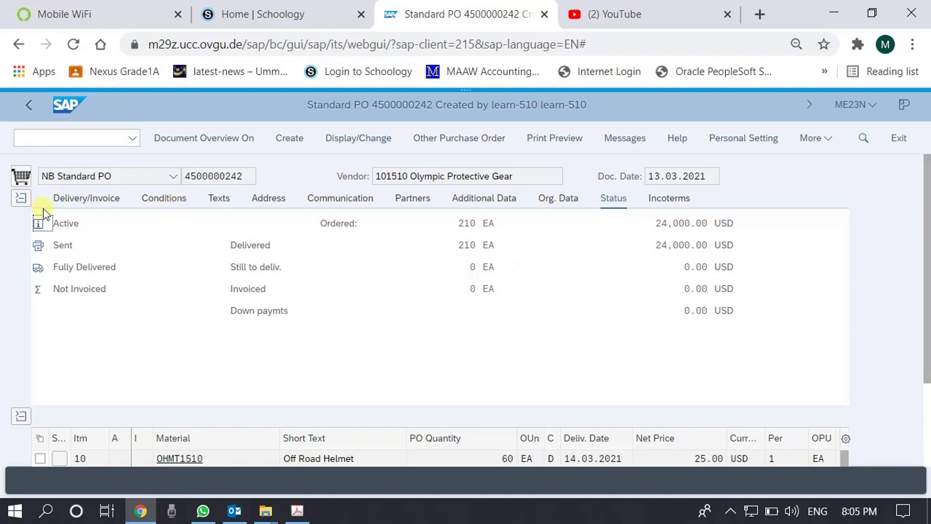
pyautogui.click(22, 199)
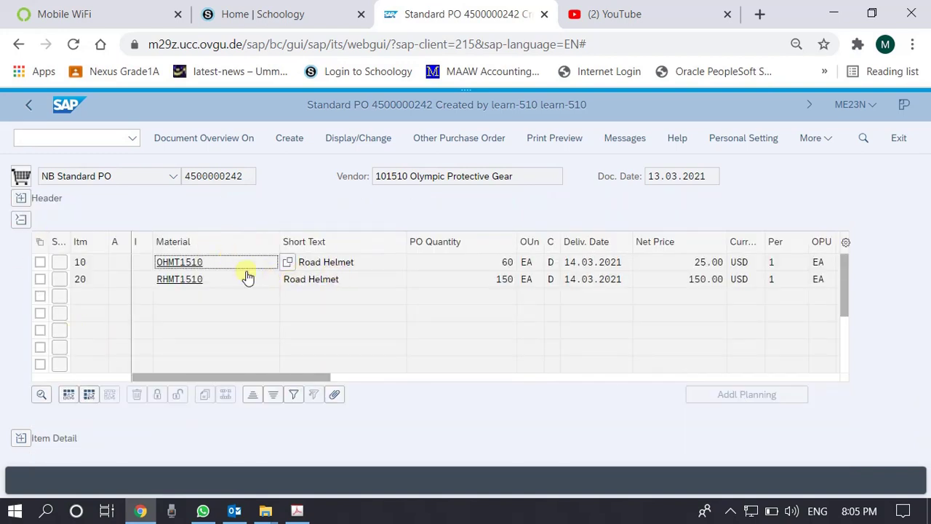
pyautogui.click(329, 263)
pyautogui.click(339, 282)
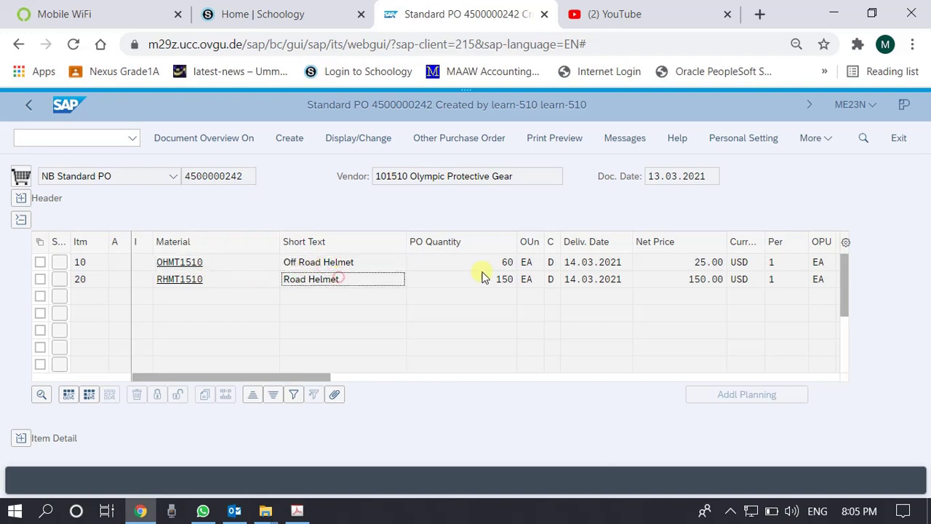
pyautogui.click(501, 263)
pyautogui.click(495, 286)
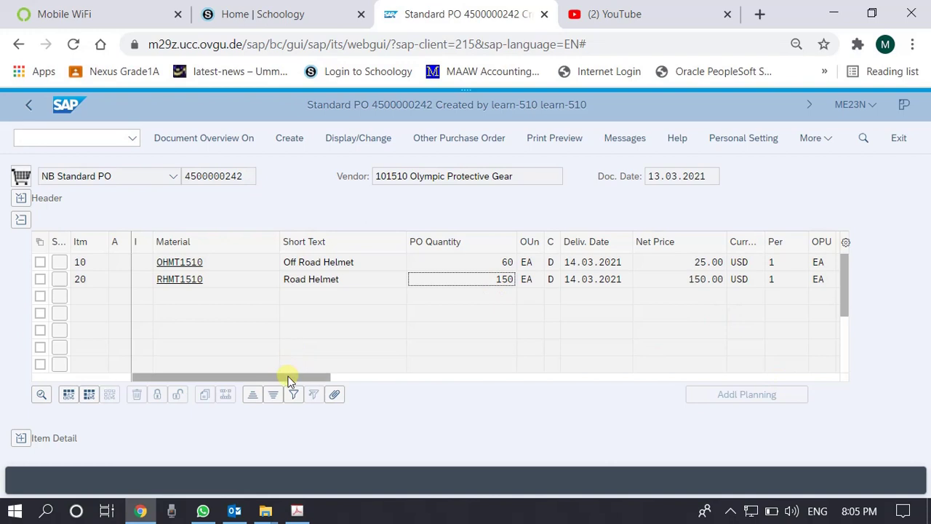
pyautogui.moveTo(291, 378); pyautogui.dragTo(389, 386)
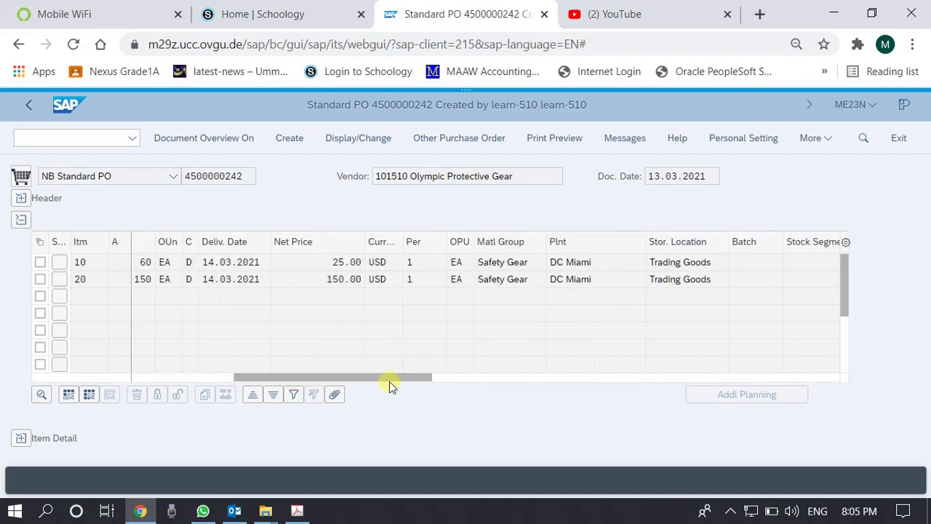
pyautogui.click(335, 266)
pyautogui.click(339, 283)
pyautogui.moveTo(397, 377); pyautogui.dragTo(466, 377)
pyautogui.click(366, 265)
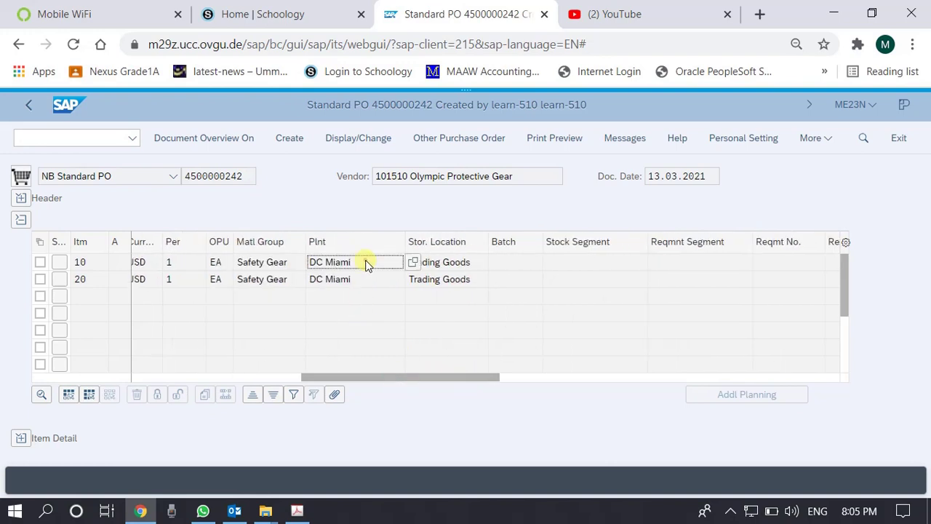
pyautogui.click(366, 280)
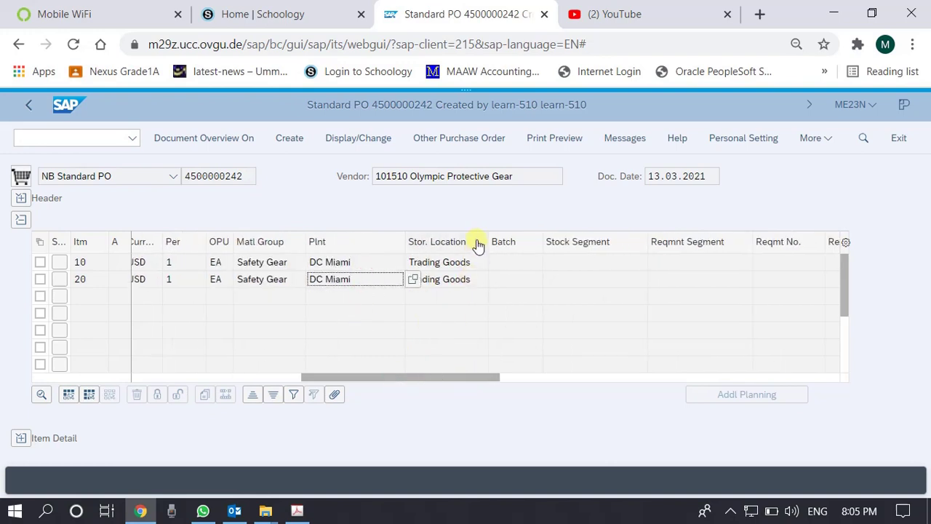
pyautogui.click(470, 273)
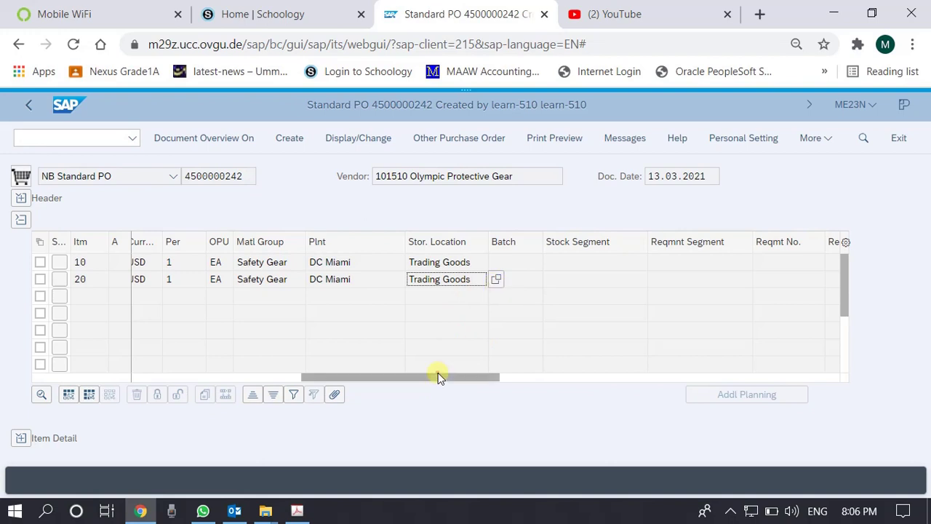
pyautogui.moveTo(438, 374); pyautogui.dragTo(657, 380)
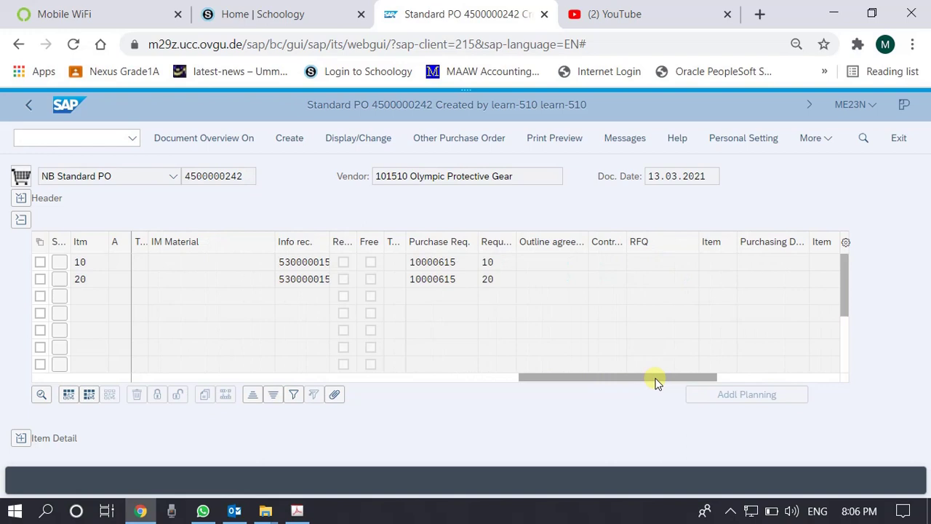
pyautogui.click(459, 264)
pyautogui.moveTo(584, 378); pyautogui.dragTo(144, 370)
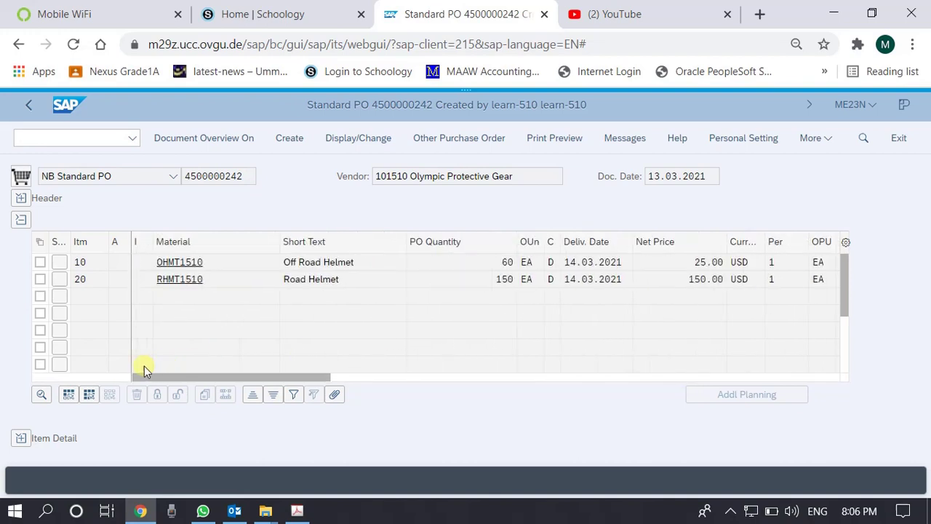
# Step: Step the item detail conditions to item 20, Road Helmet: 150 EA, net 22,500.00 USD
pyautogui.click(21, 221)
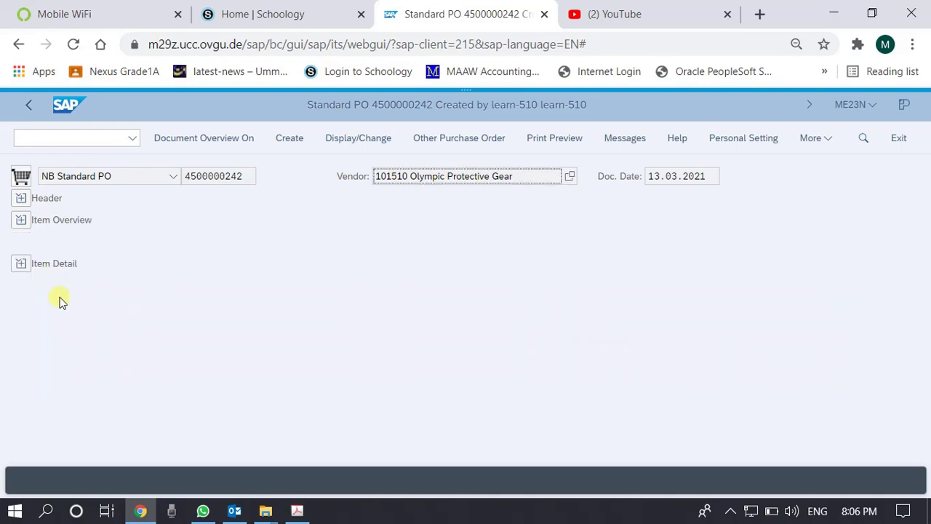
pyautogui.click(21, 264)
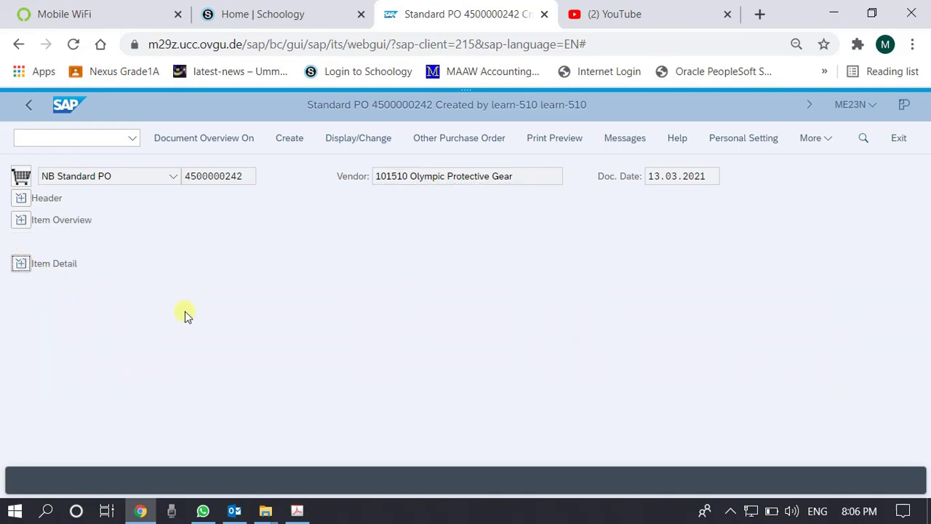
pyautogui.moveTo(927, 324); pyautogui.dragTo(926, 204)
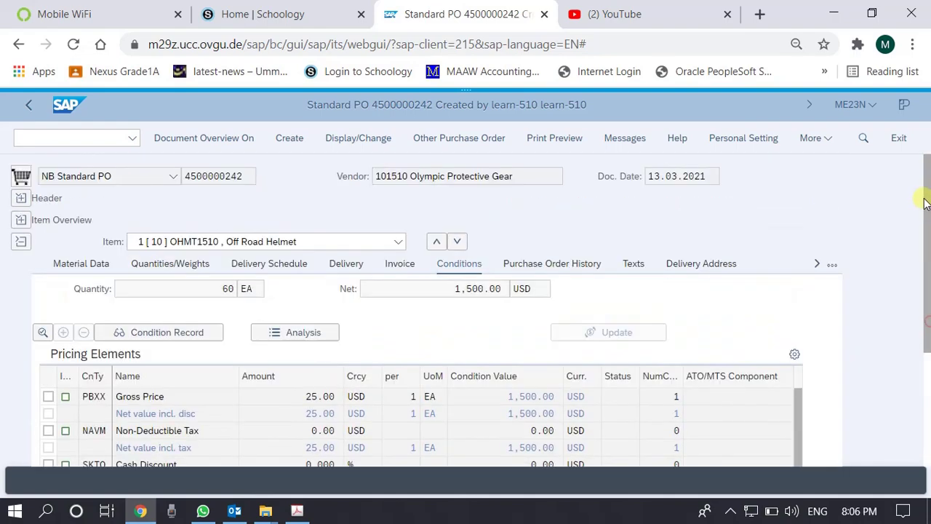
pyautogui.click(438, 242)
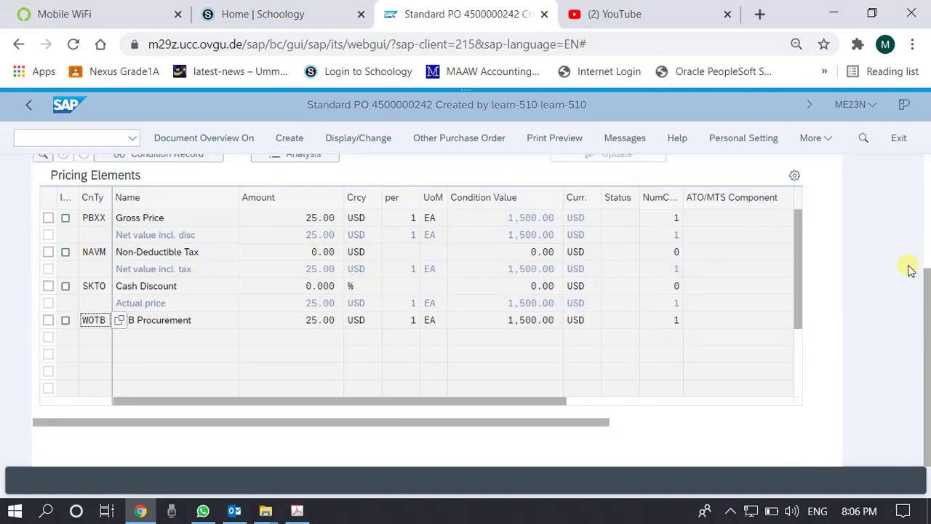
pyautogui.moveTo(928, 306); pyautogui.dragTo(928, 191)
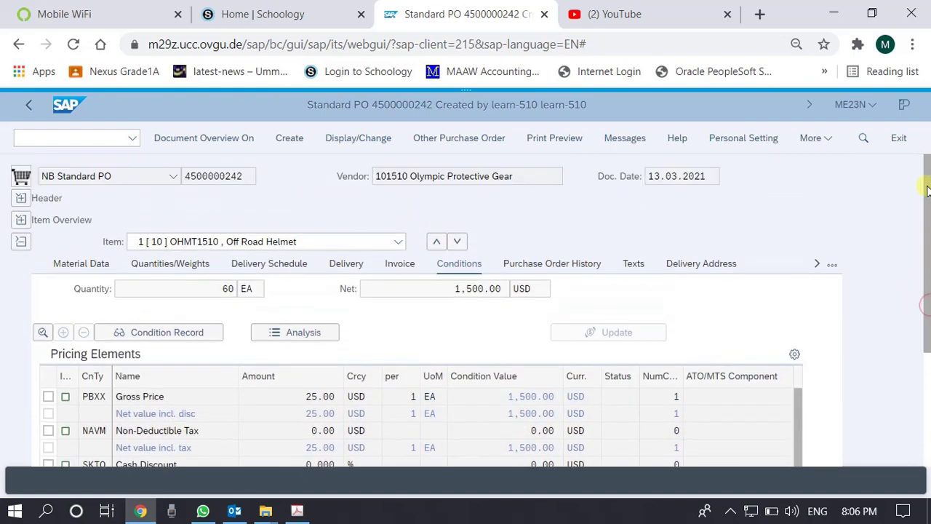
pyautogui.click(457, 242)
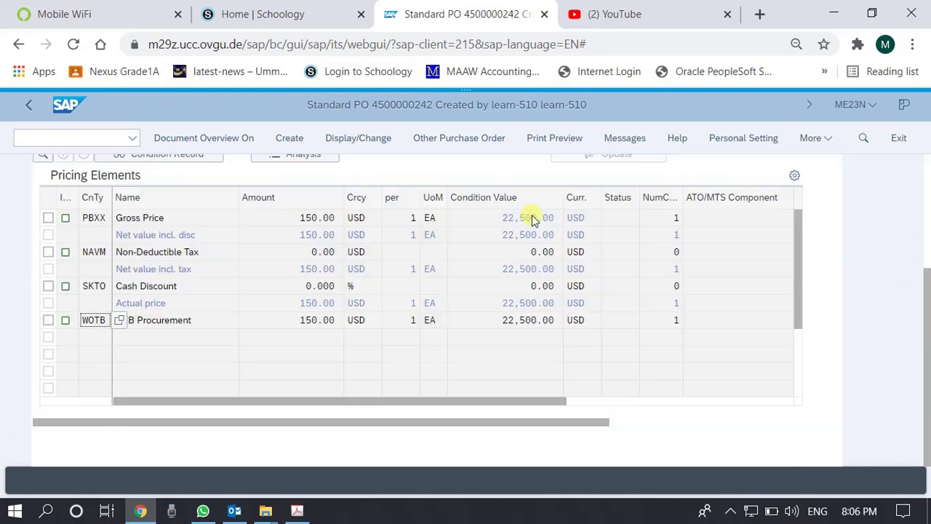
pyautogui.moveTo(927, 320); pyautogui.dragTo(928, 207)
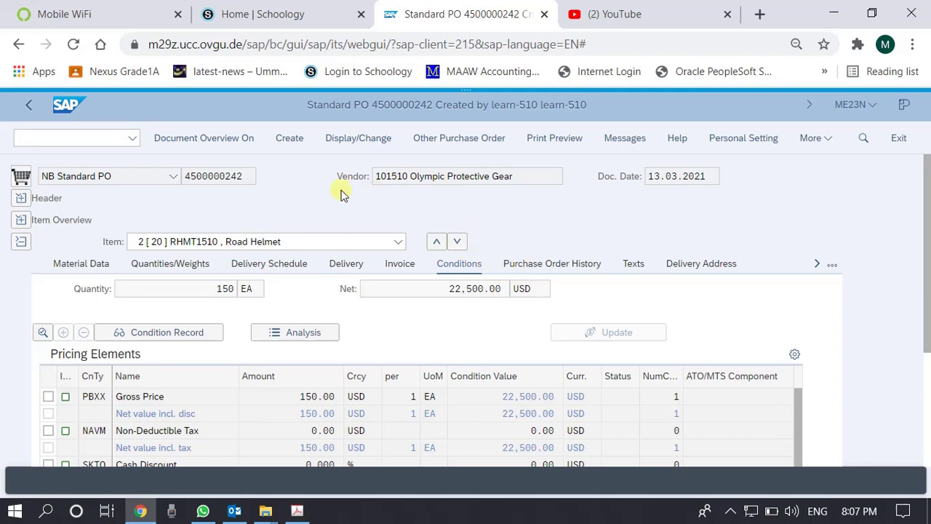
# Step: Expand the Item Overview to list the order's items
pyautogui.click(21, 219)
pyautogui.scroll(-2, 517, 198)
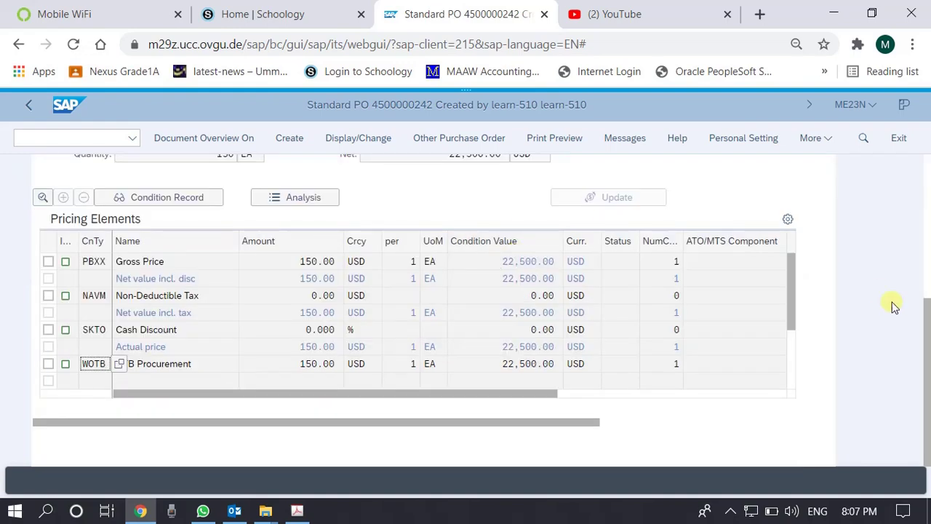
pyautogui.moveTo(928, 351); pyautogui.dragTo(927, 286)
pyautogui.click(560, 251)
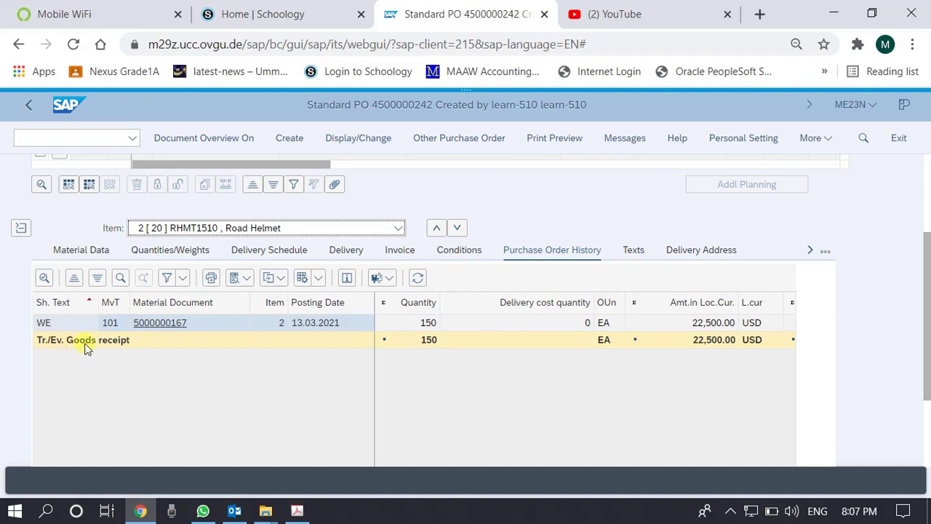
pyautogui.click(129, 343)
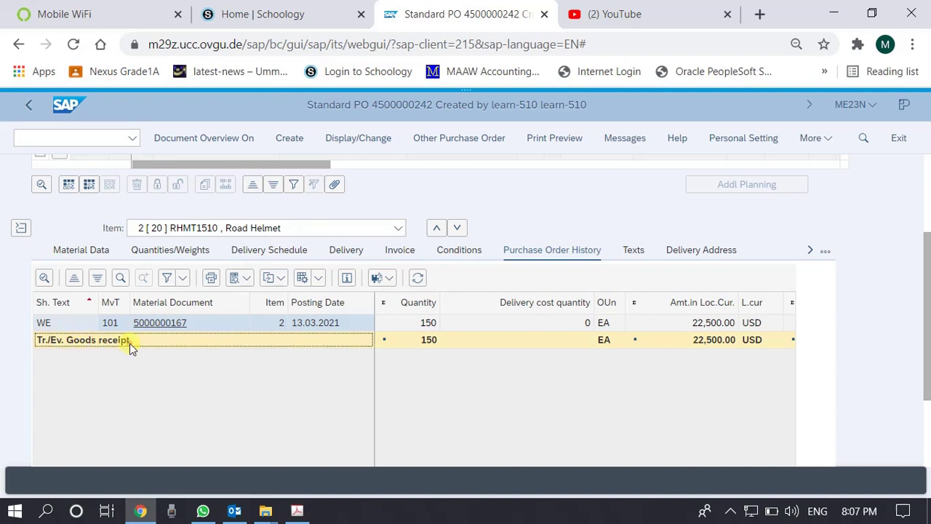
pyautogui.click(192, 323)
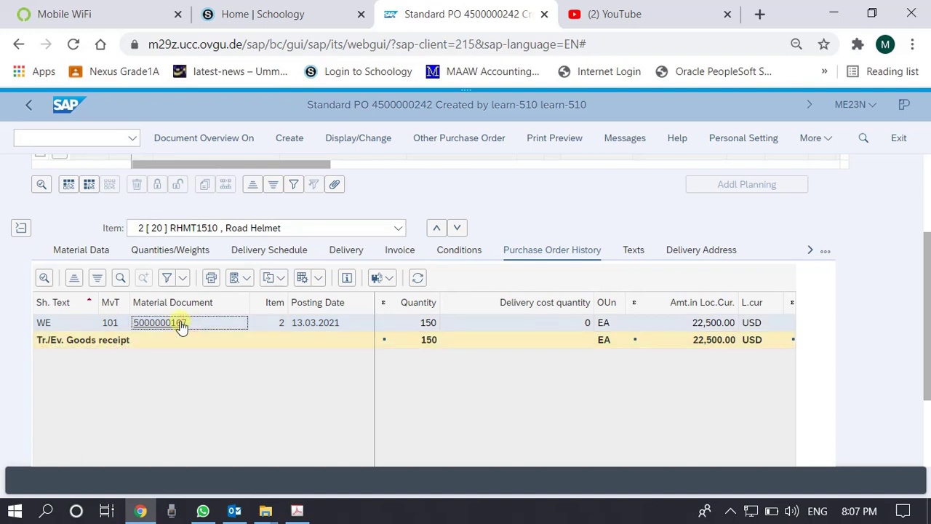
pyautogui.click(181, 324)
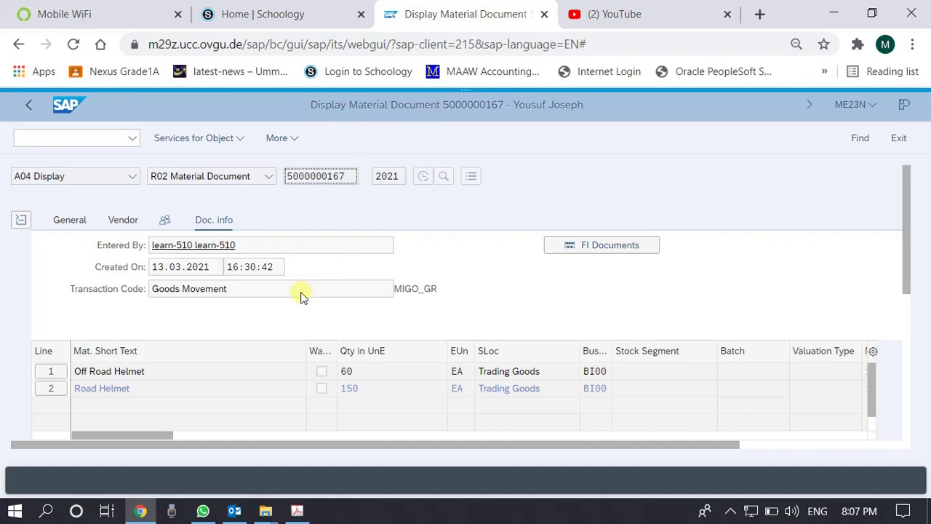
pyautogui.click(32, 105)
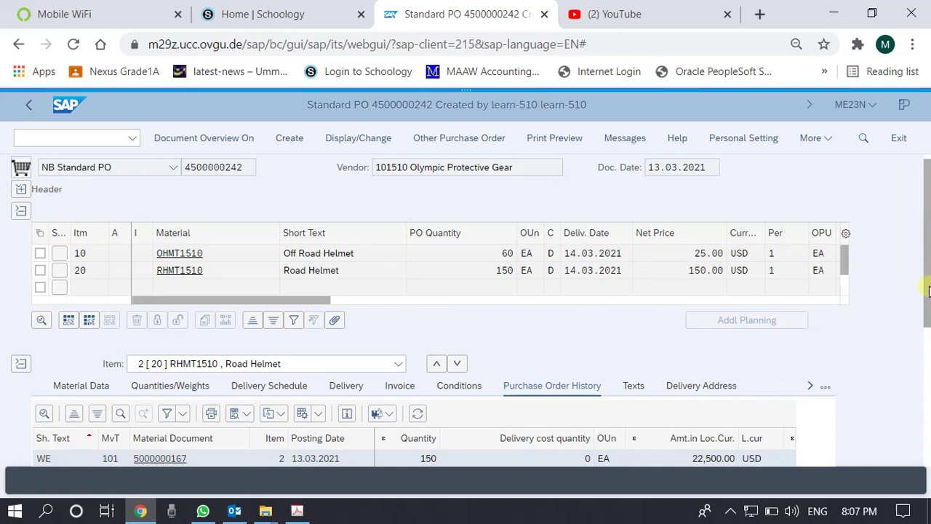
pyautogui.moveTo(927, 291); pyautogui.dragTo(927, 364)
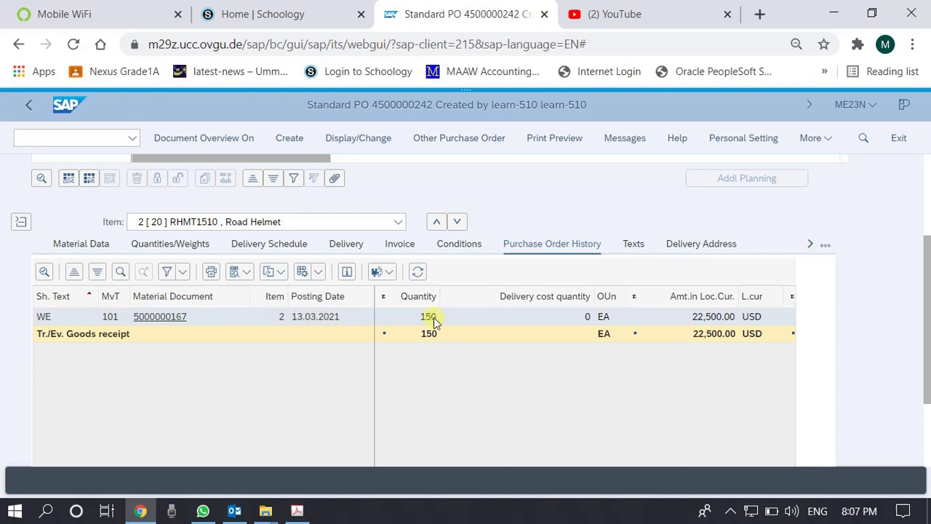
pyautogui.click(437, 222)
pyautogui.click(439, 222)
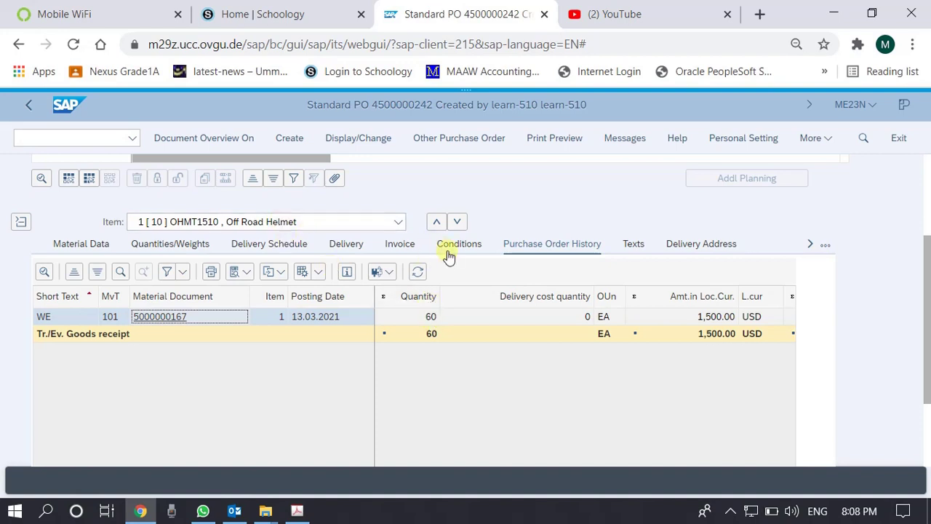
pyautogui.click(458, 225)
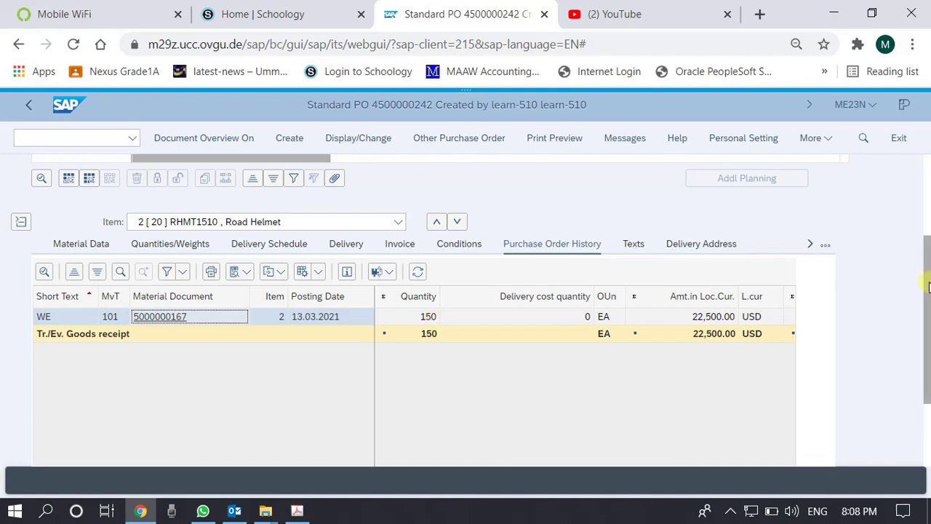
pyautogui.scroll(2, 929, 286)
pyautogui.scroll(-1, 928, 286)
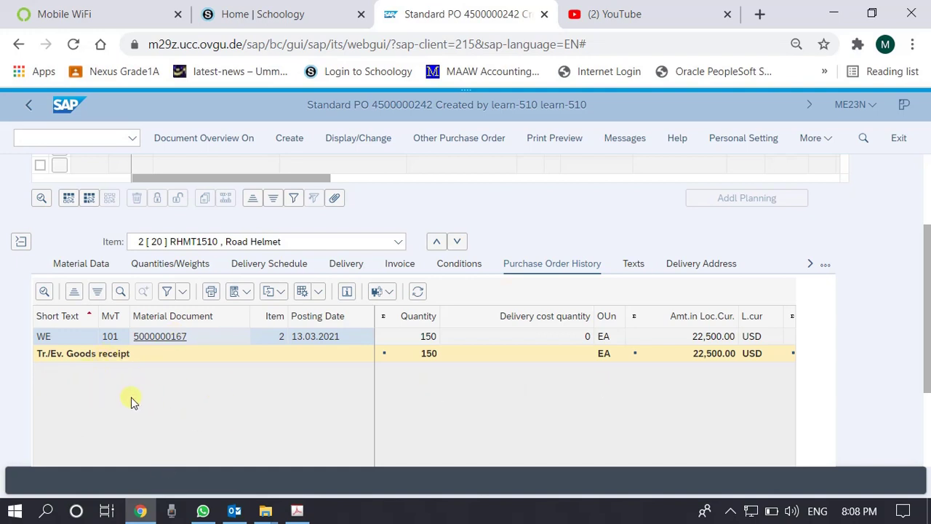
pyautogui.scroll(3, 925, 378)
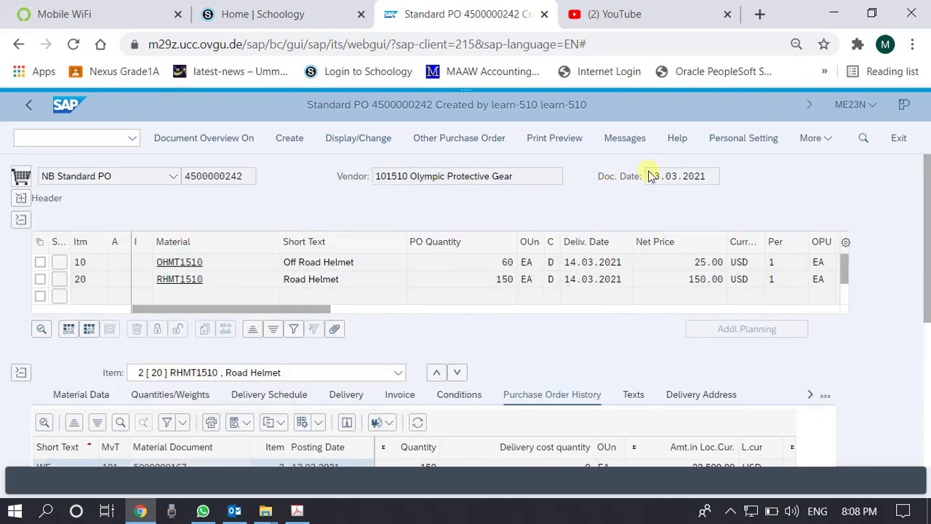
pyautogui.click(21, 198)
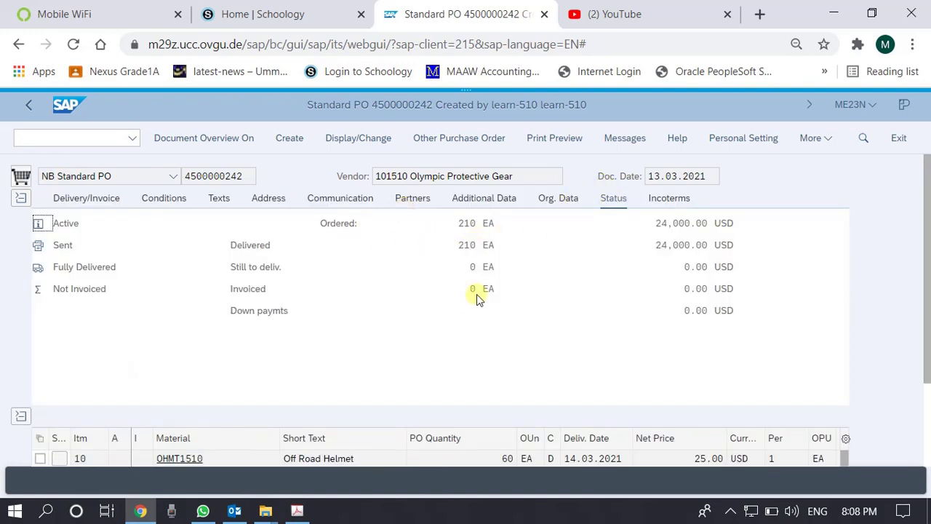
pyautogui.scroll(-2, 477, 294)
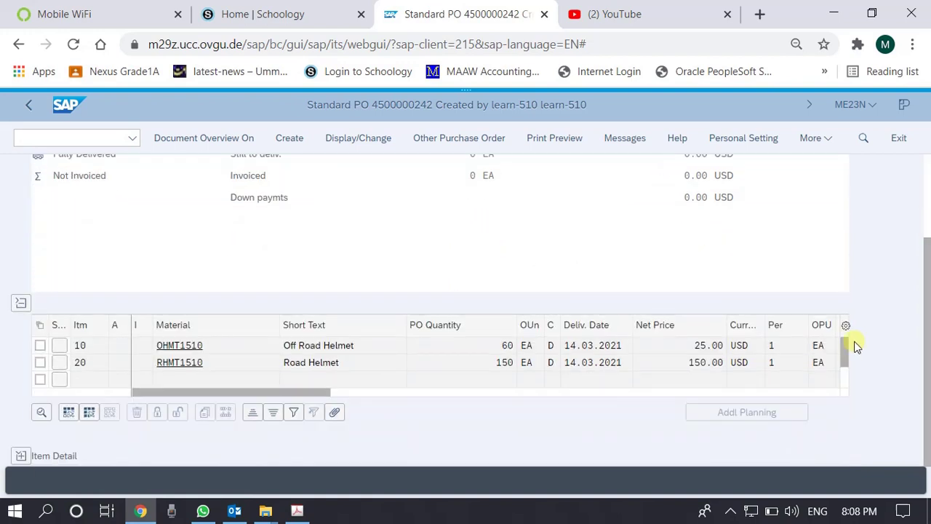
pyautogui.click(20, 457)
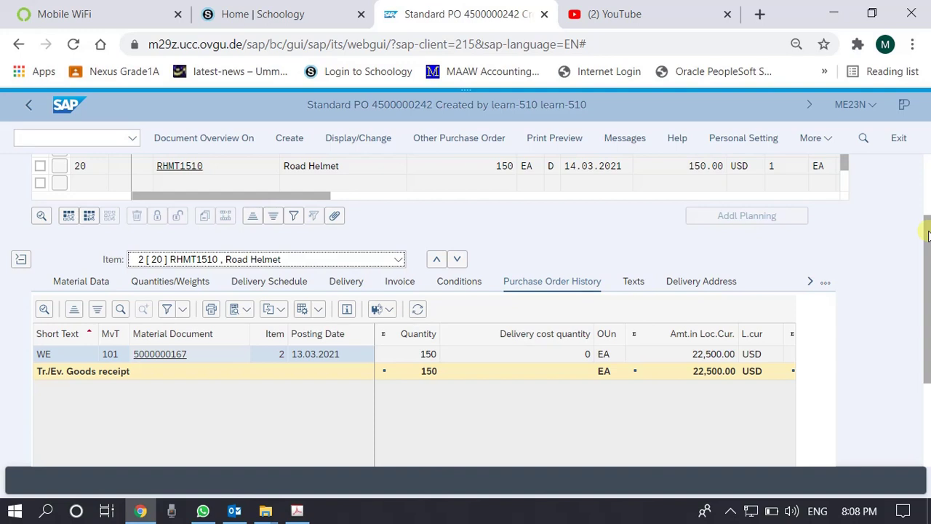
pyautogui.moveTo(927, 234); pyautogui.dragTo(927, 171)
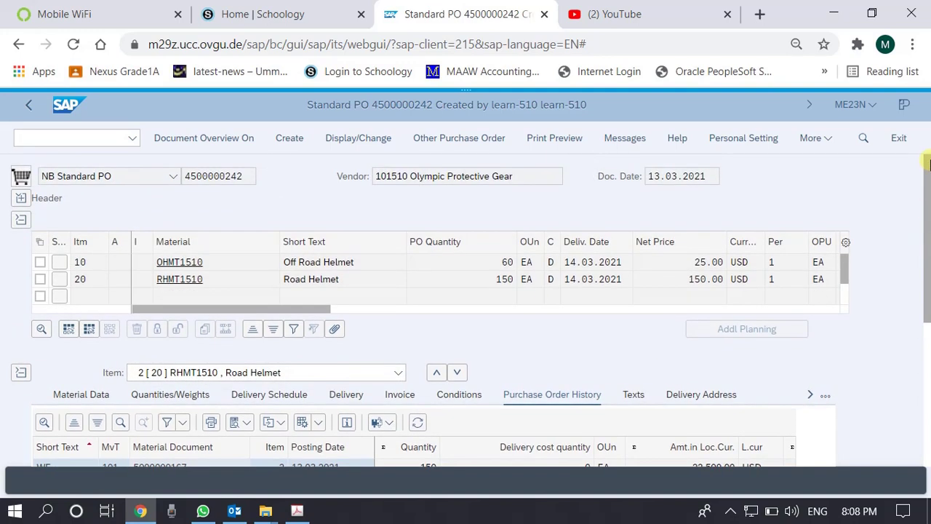
pyautogui.click(21, 219)
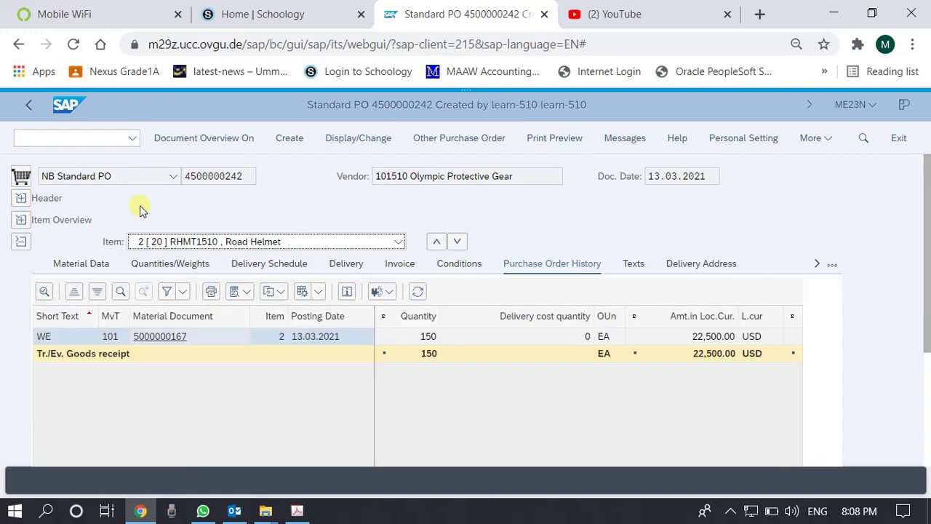
pyautogui.click(21, 198)
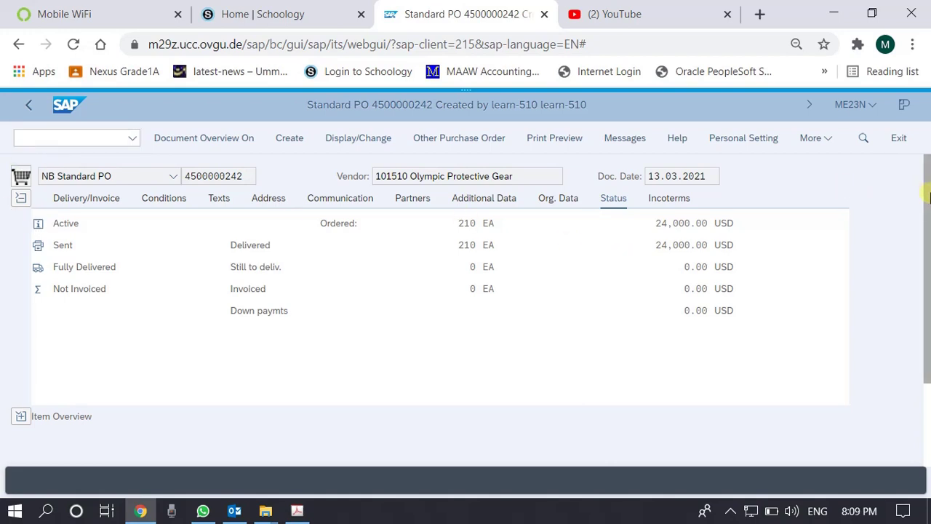
# Step: Re-expand item list and item detail, returning to item 20 Road Helmet's 150 EA goods-receipt history
pyautogui.scroll(-2, 43, 222)
pyautogui.click(19, 307)
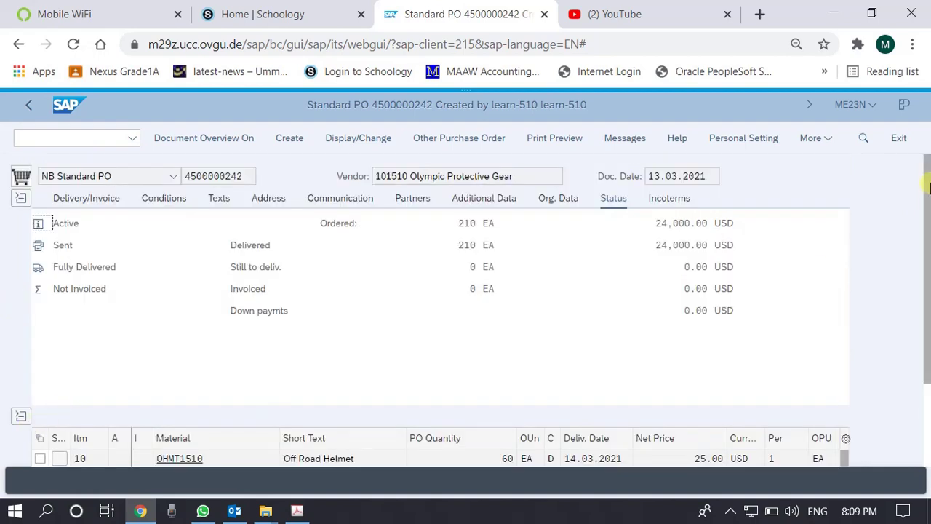
pyautogui.scroll(-2, 822, 247)
pyautogui.click(21, 456)
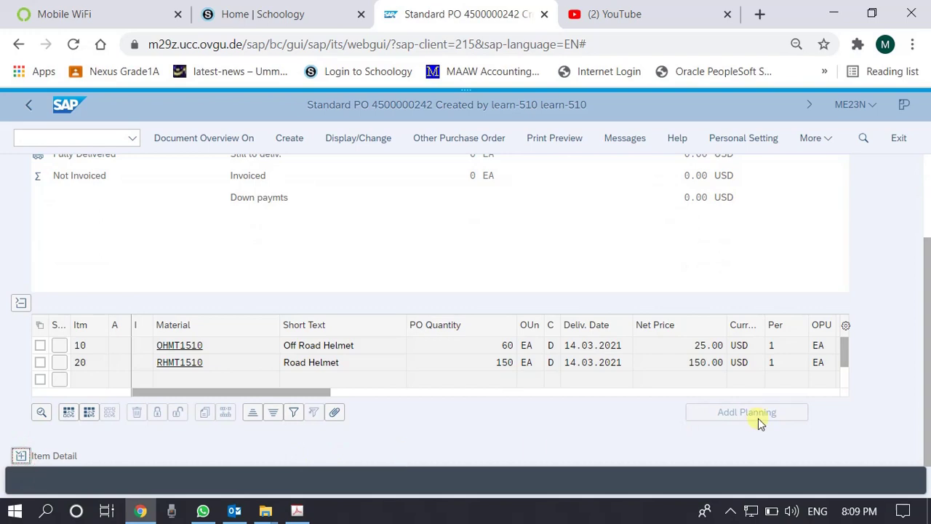
pyautogui.scroll(-1, 928, 273)
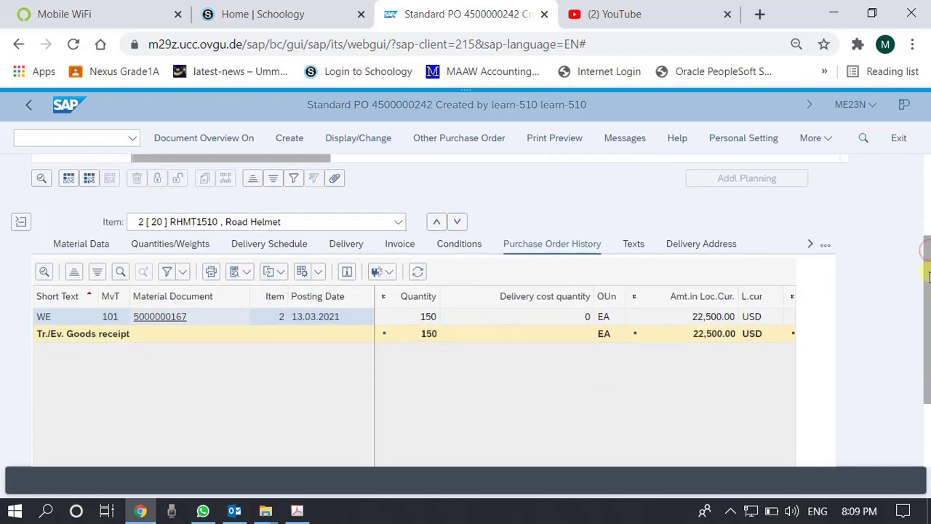
pyautogui.click(456, 223)
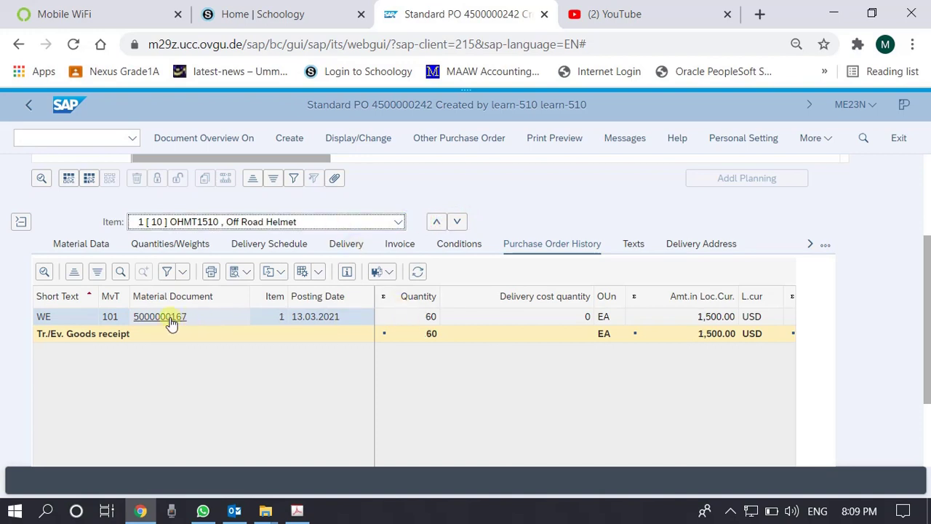
pyautogui.click(458, 223)
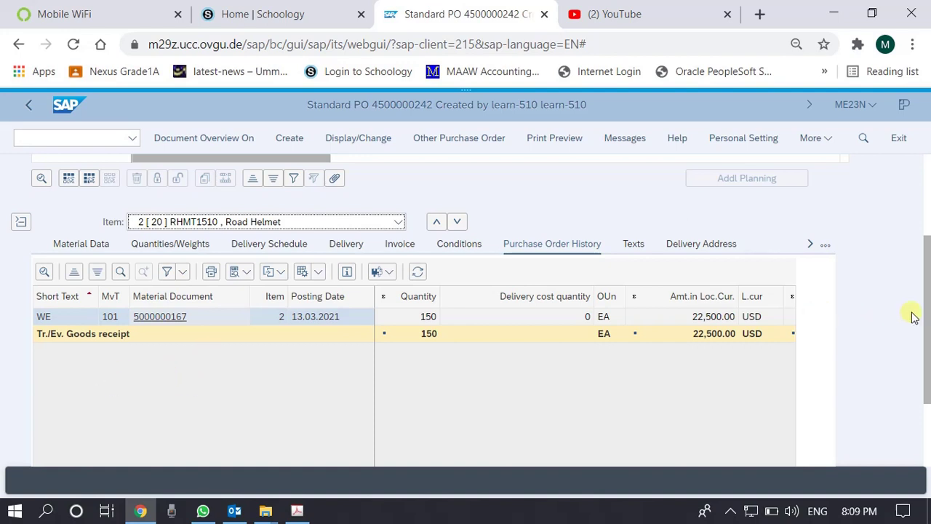
pyautogui.scroll(3, 925, 331)
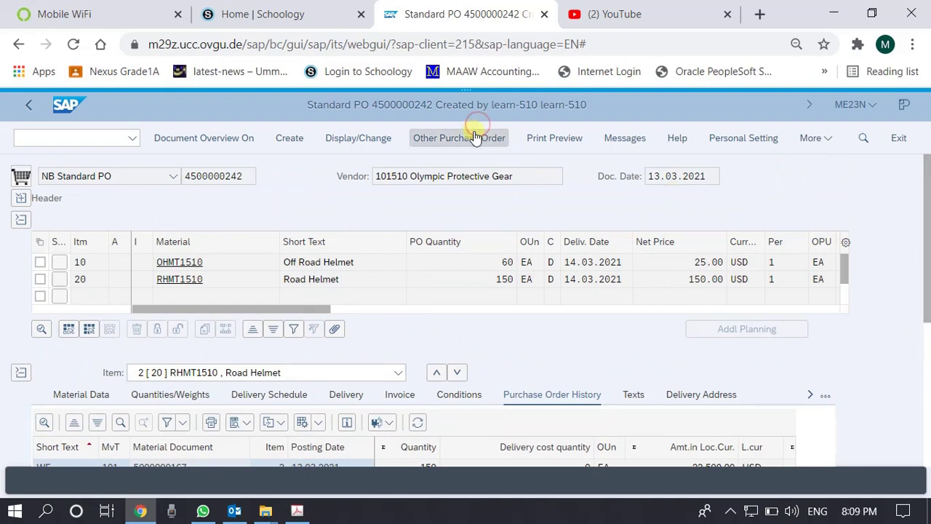
# Step: Bring up the Select Document prompt and its purchasing document value help
pyautogui.click(475, 136)
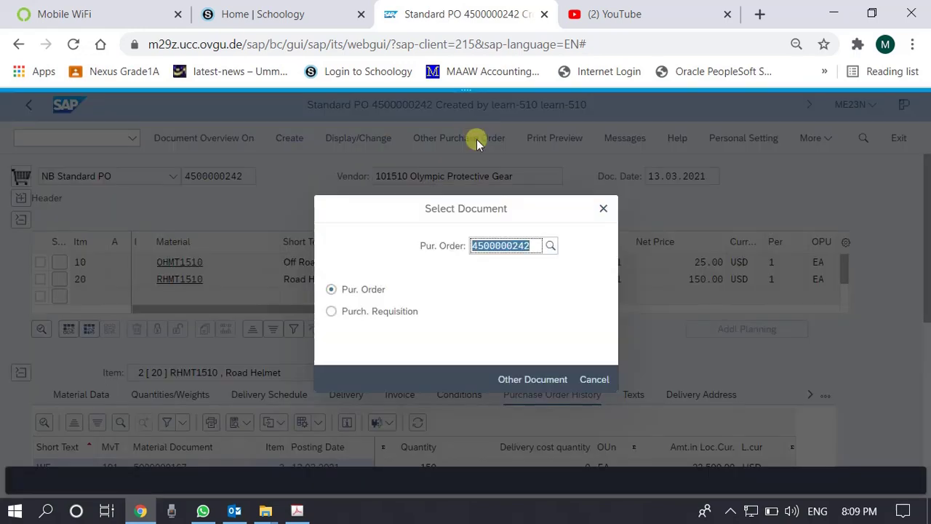
pyautogui.click(537, 247)
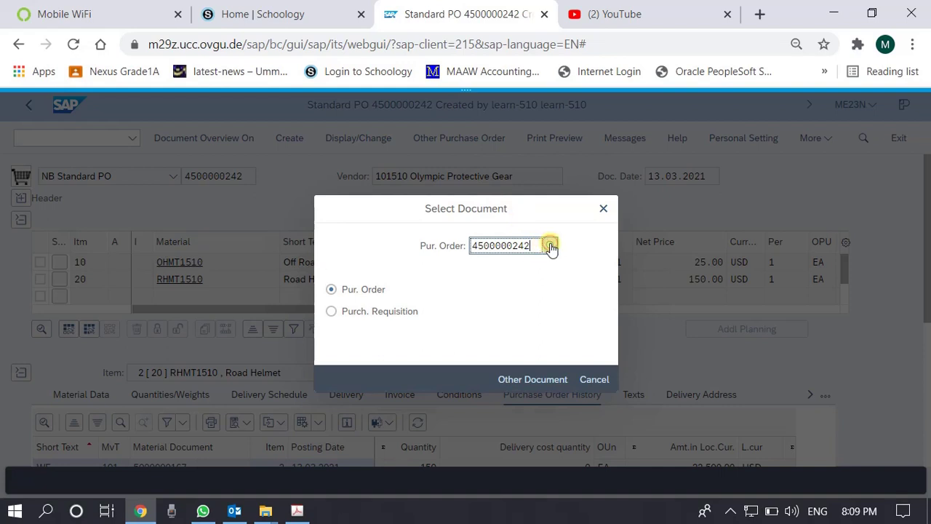
pyautogui.click(551, 246)
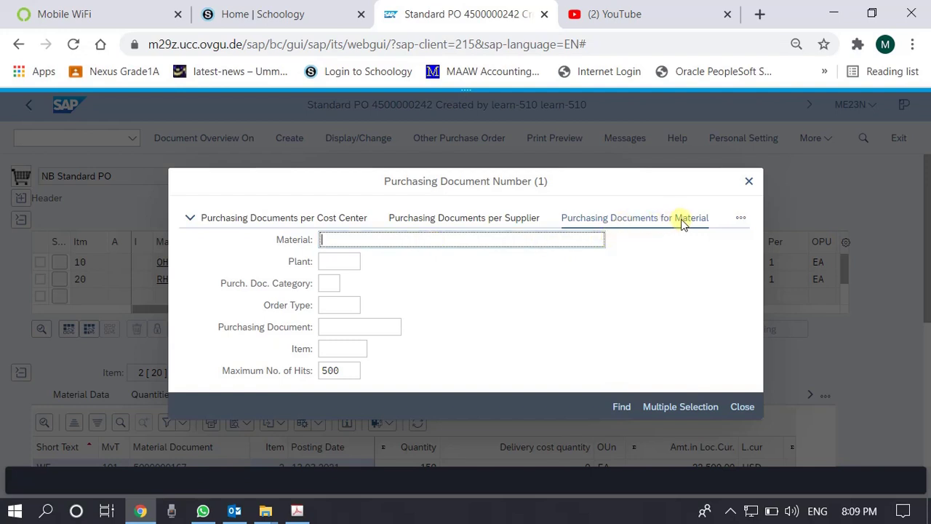
# Step: Search Purchasing Documents for Material restricted to plant MI00
pyautogui.click(741, 220)
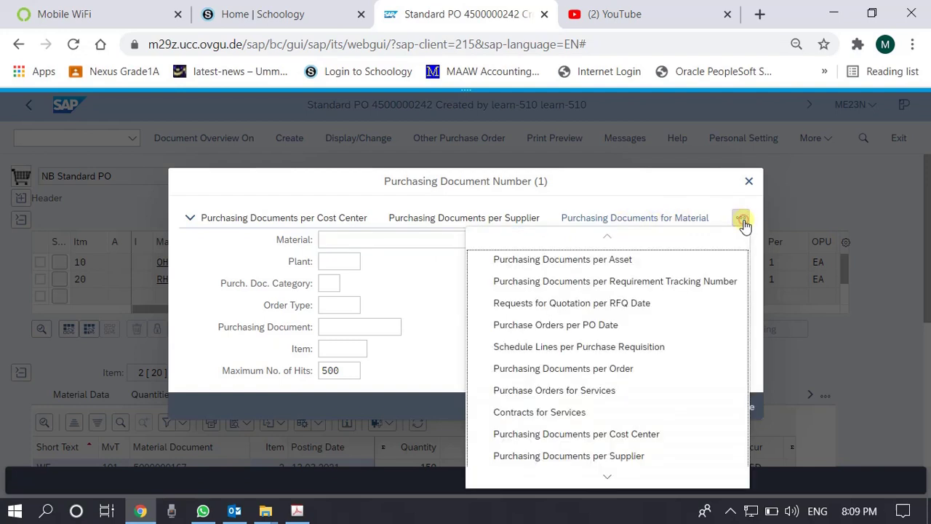
pyautogui.moveTo(606, 474)
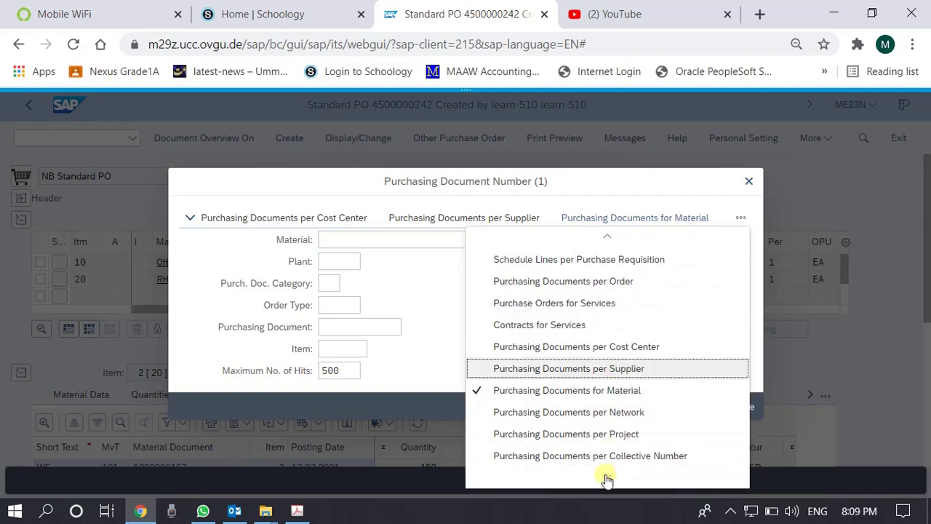
pyautogui.click(604, 263)
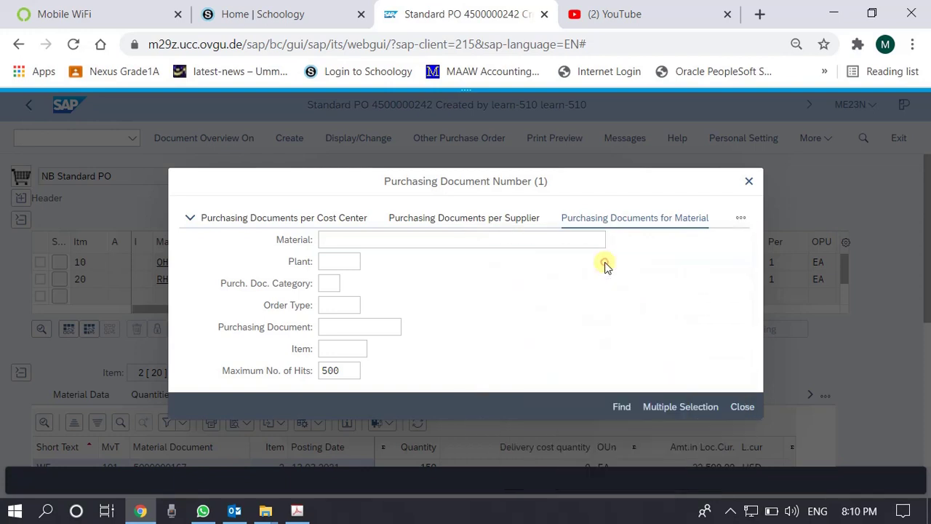
pyautogui.click(349, 263)
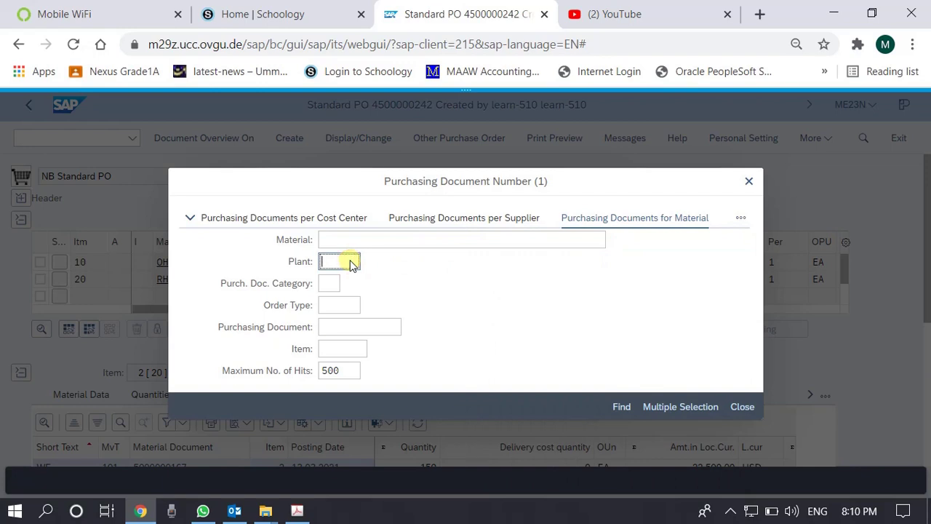
pyautogui.write('mi00')
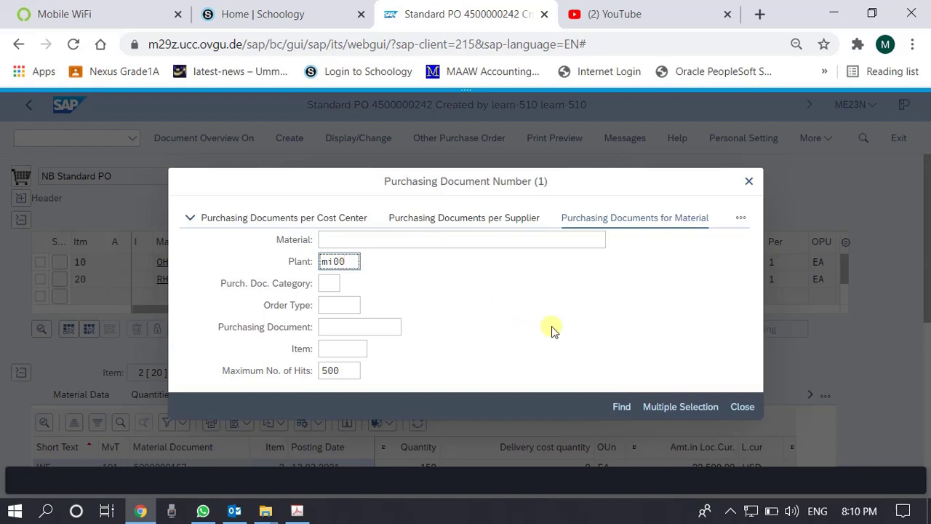
pyautogui.press('Return')
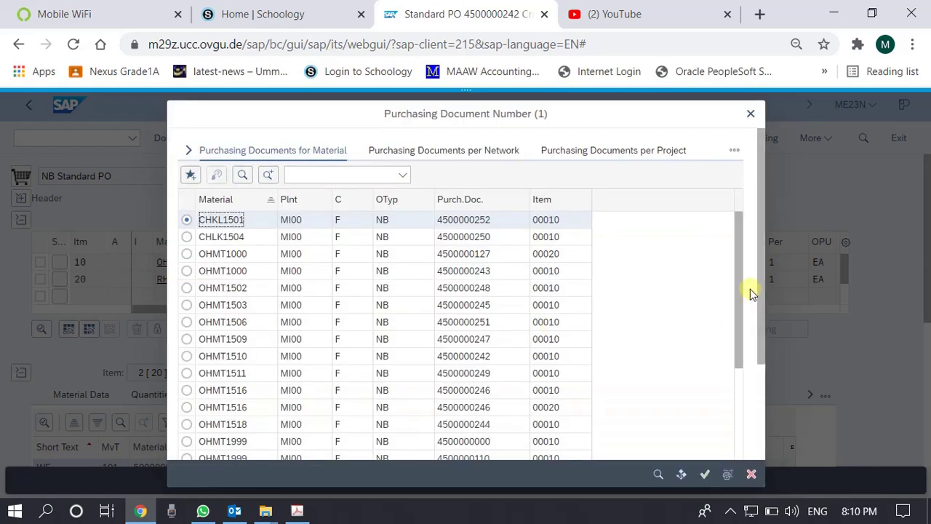
# Step: Scroll through the 43 plant MI00 hits, then close the list without choosing a document
pyautogui.moveTo(738, 291); pyautogui.dragTo(732, 399)
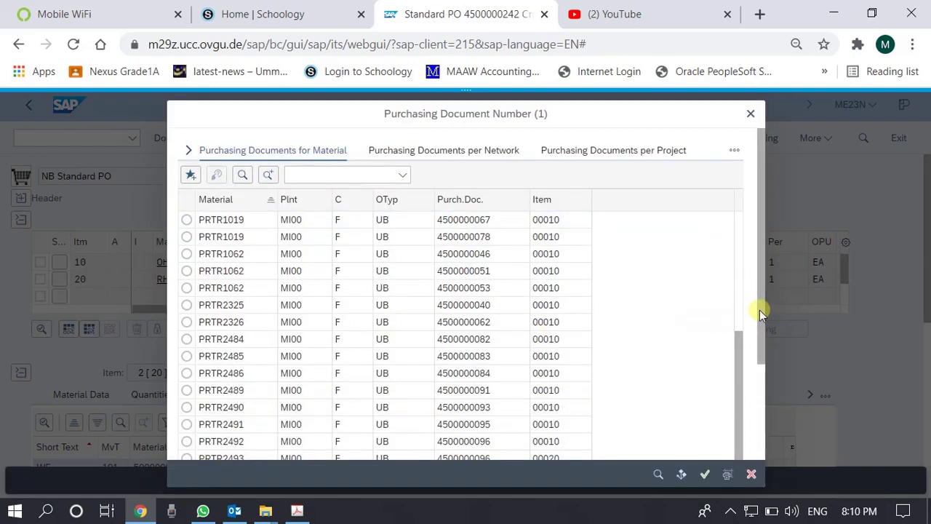
pyautogui.moveTo(760, 310); pyautogui.dragTo(770, 441)
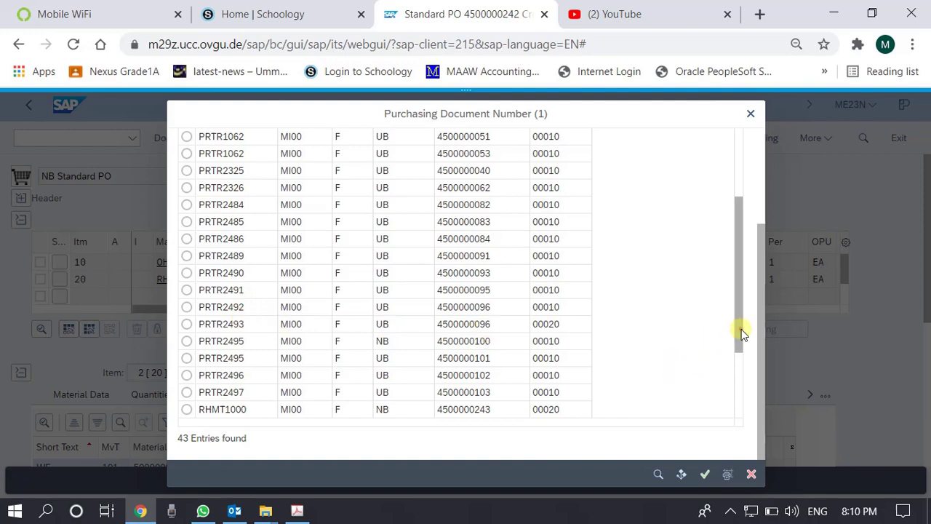
pyautogui.moveTo(738, 331); pyautogui.dragTo(744, 210)
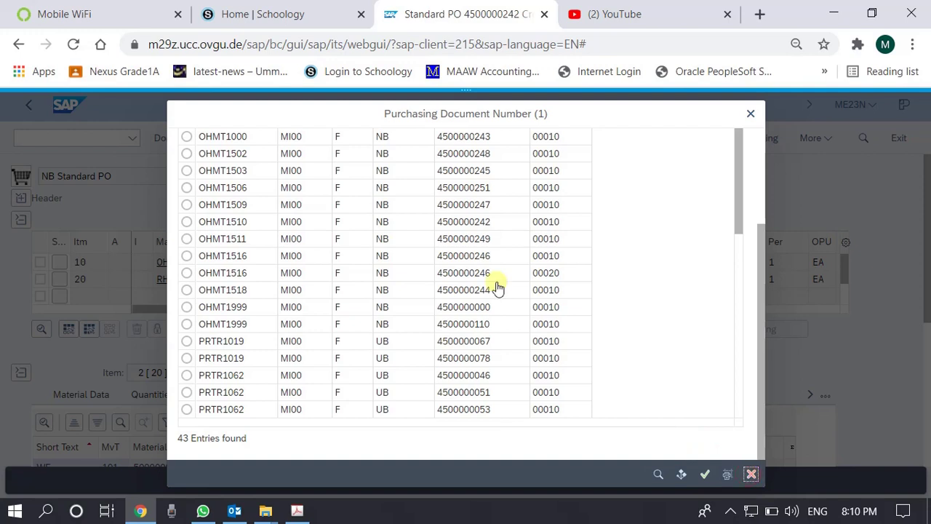
pyautogui.press('Escape')
pyautogui.click(531, 246)
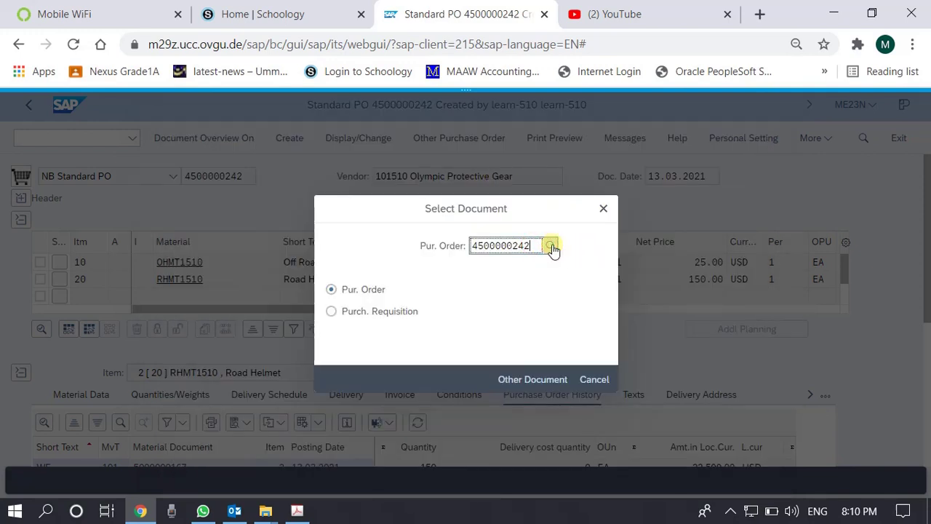
# Step: Search purchasing documents for material OHMT1000, after a first try with TRFR1000
pyautogui.click(552, 247)
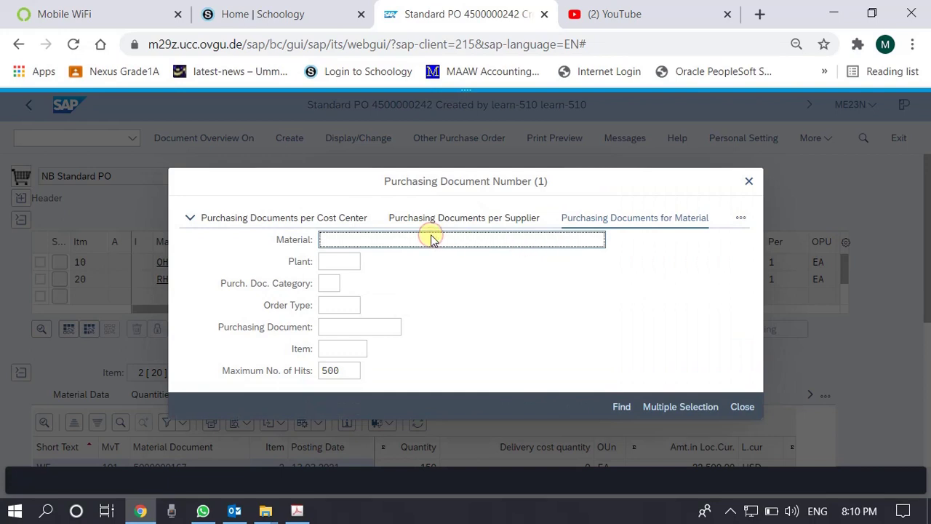
pyautogui.write('trfr1000')
pyautogui.press('Return')
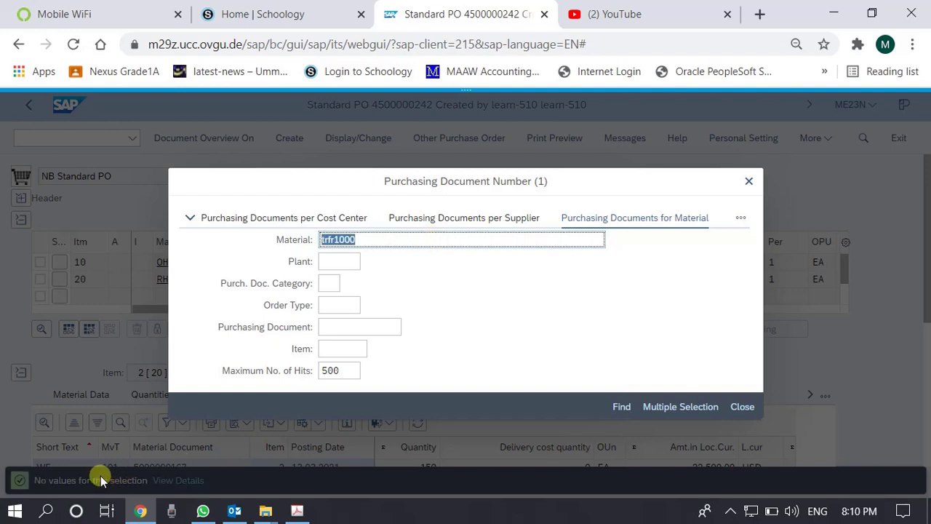
pyautogui.write('o')
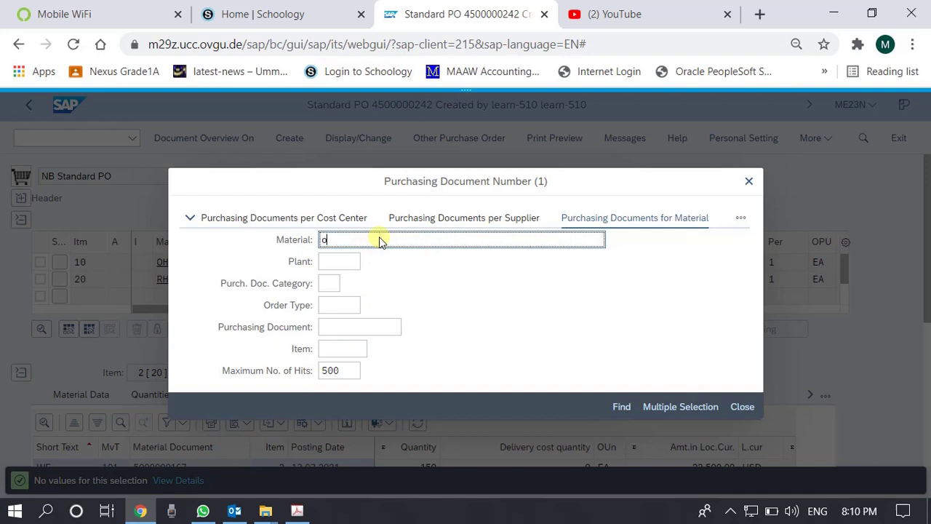
pyautogui.write('hmt100')
pyautogui.press('Return')
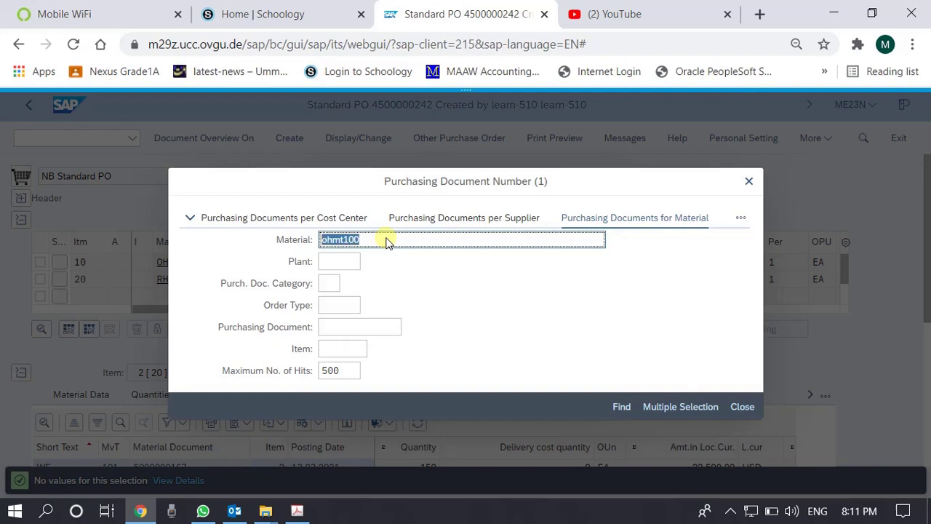
pyautogui.click(386, 243)
pyautogui.write('0')
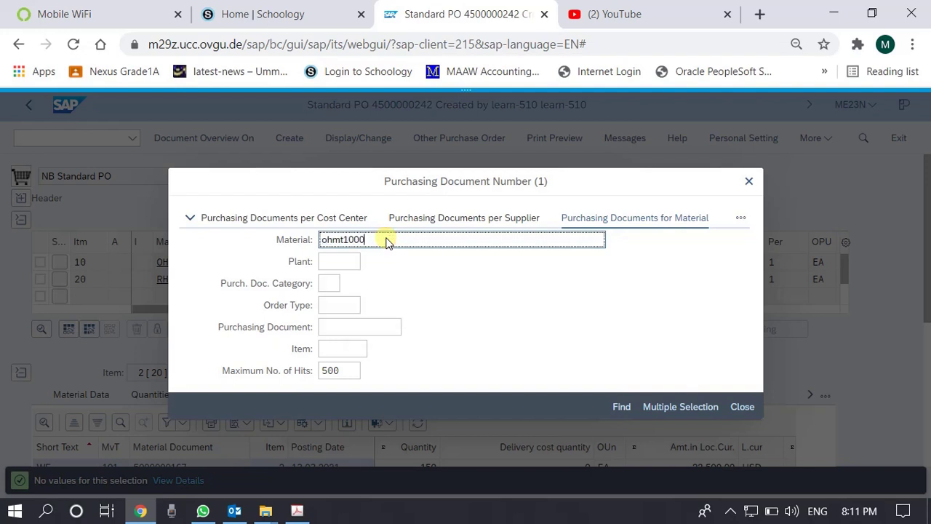
pyautogui.press('Return')
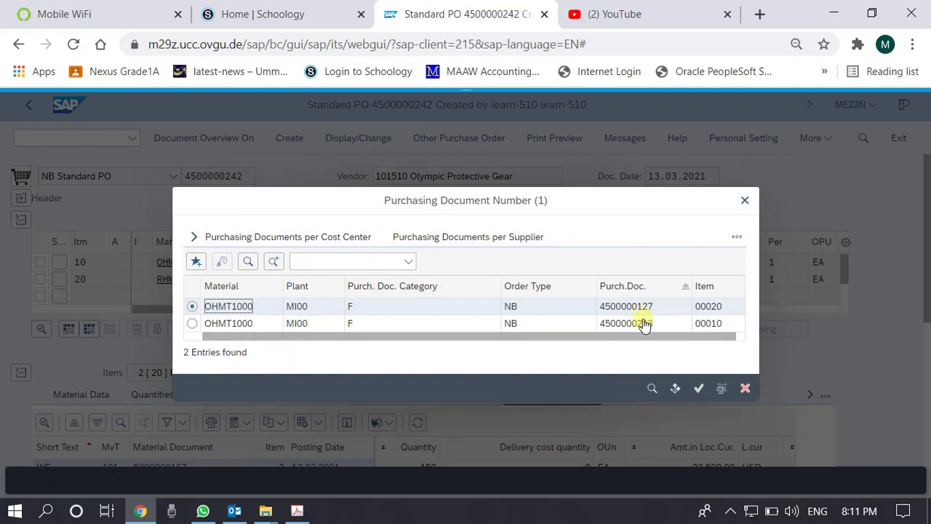
pyautogui.click(230, 323)
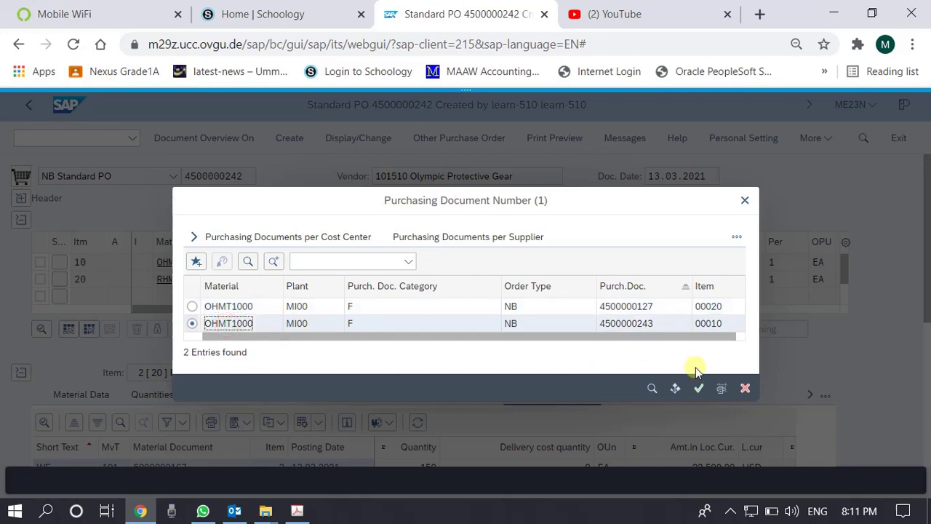
pyautogui.click(698, 388)
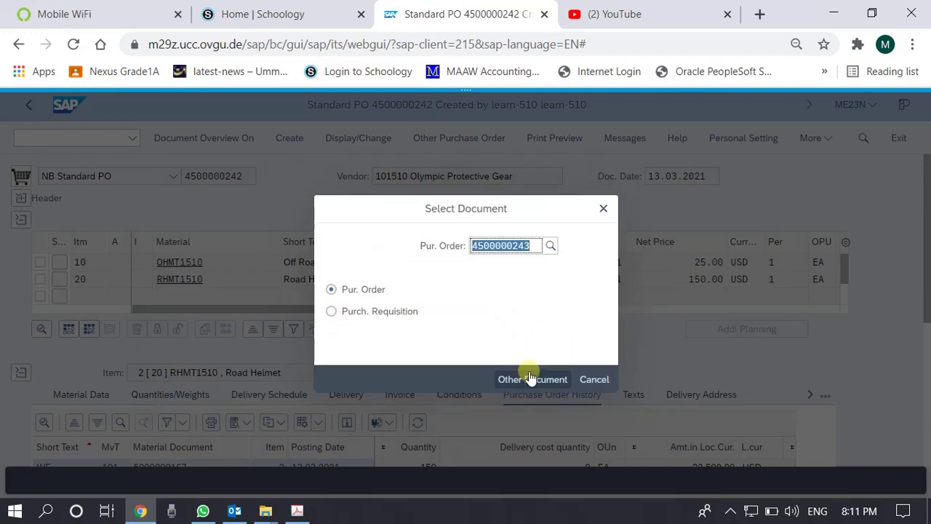
pyautogui.click(529, 378)
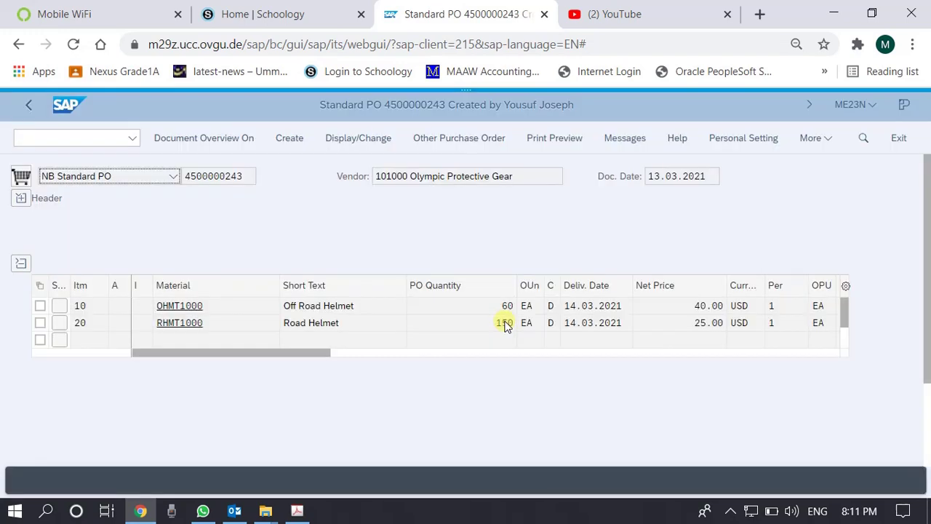
pyautogui.click(22, 198)
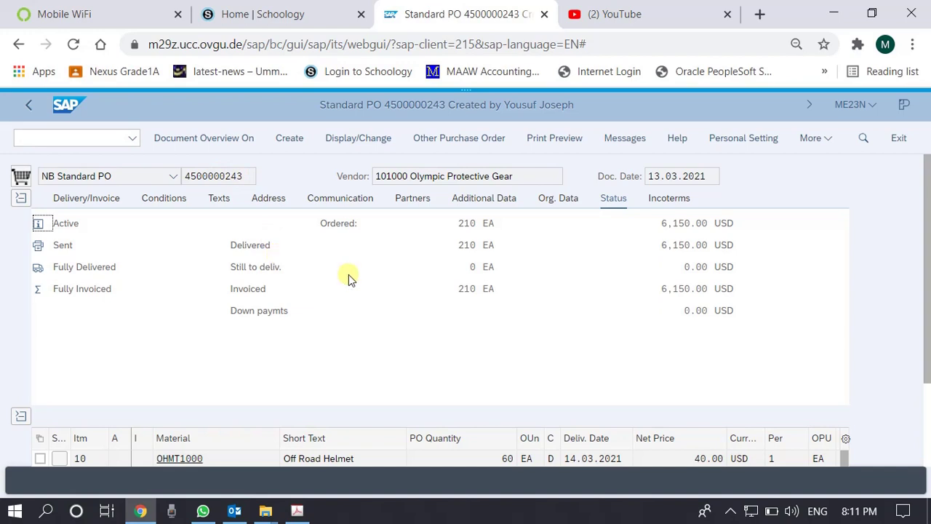
pyautogui.click(489, 138)
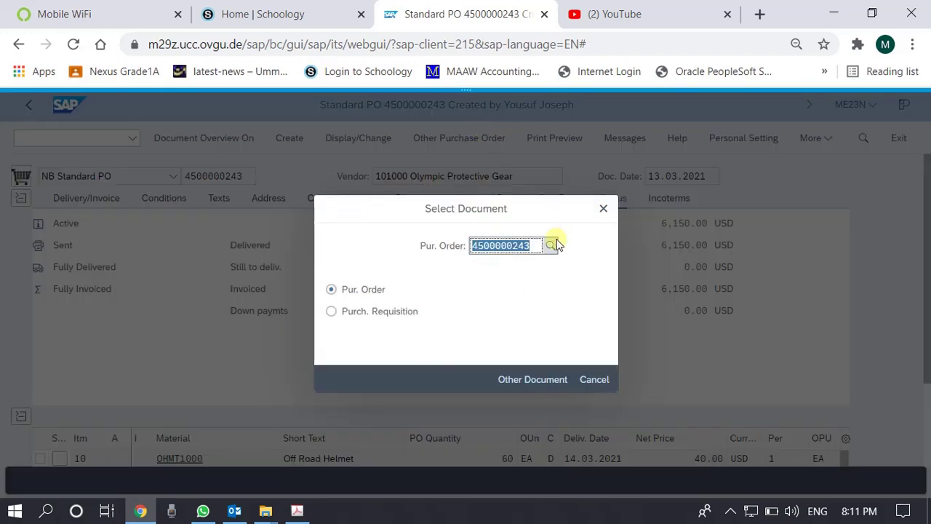
pyautogui.click(550, 248)
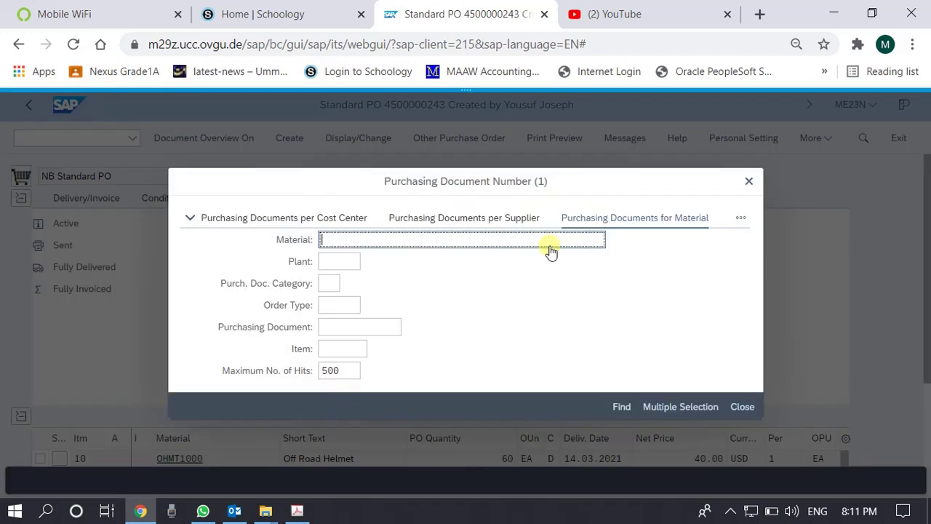
pyautogui.click(343, 264)
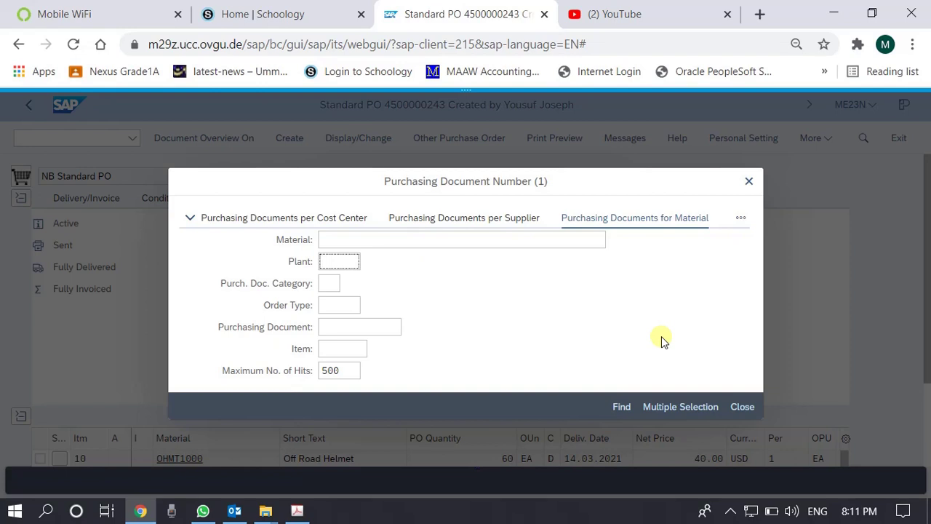
pyautogui.click(741, 406)
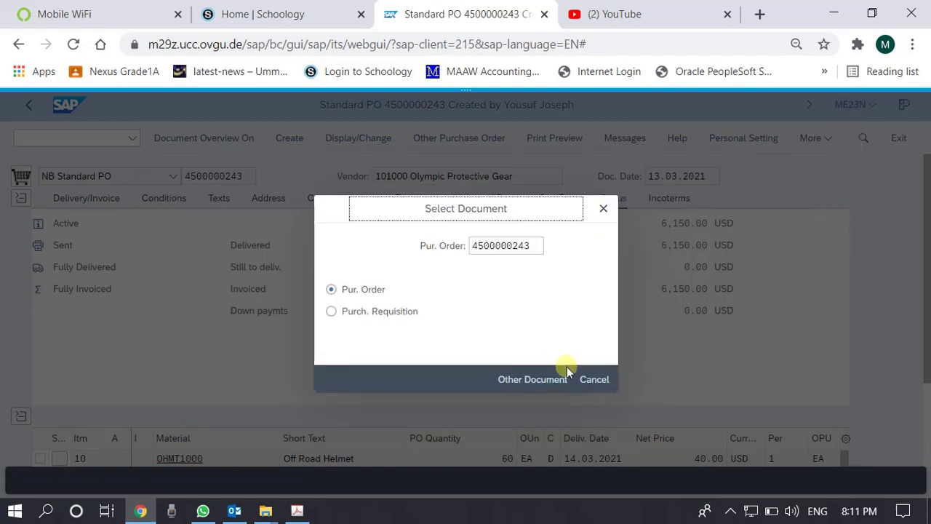
pyautogui.click(590, 380)
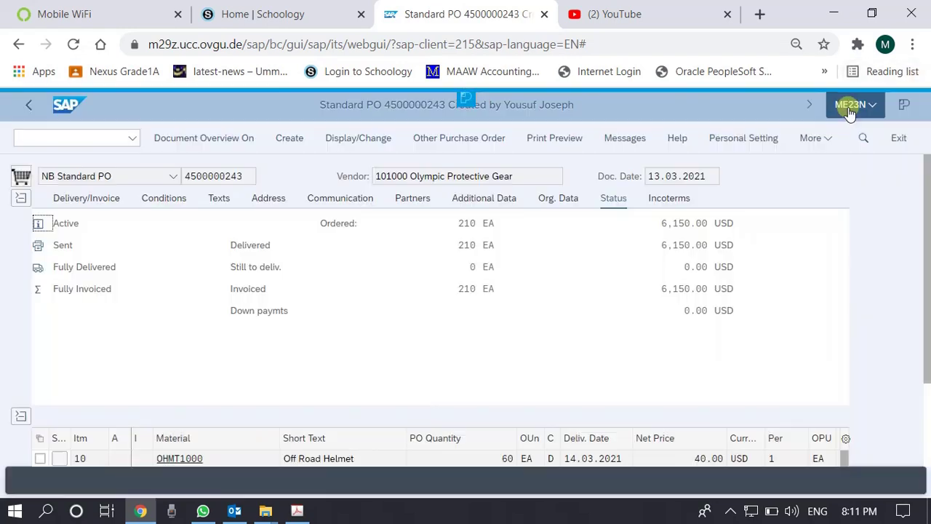
pyautogui.click(875, 106)
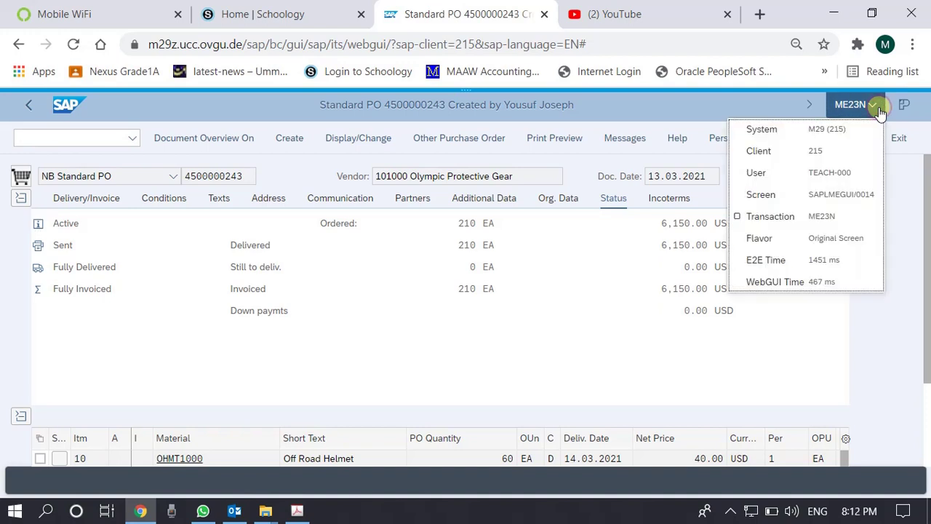
pyautogui.click(837, 216)
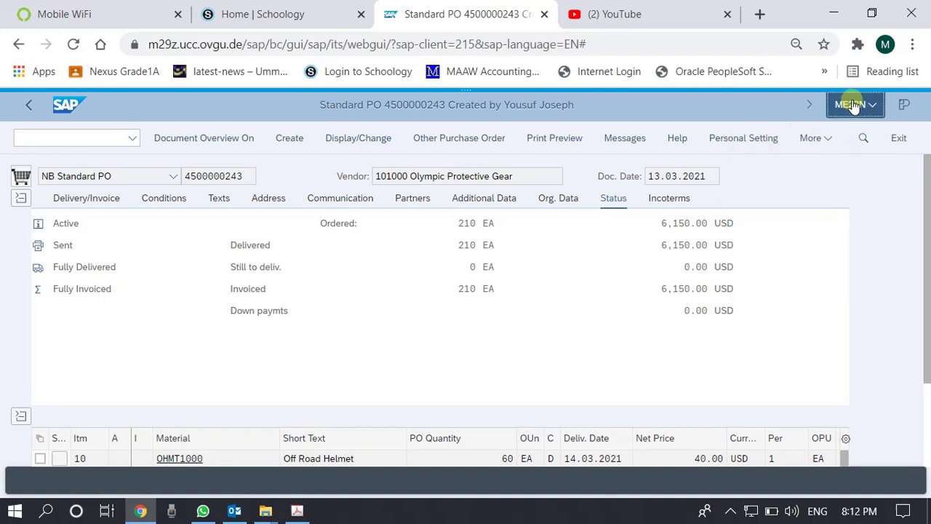